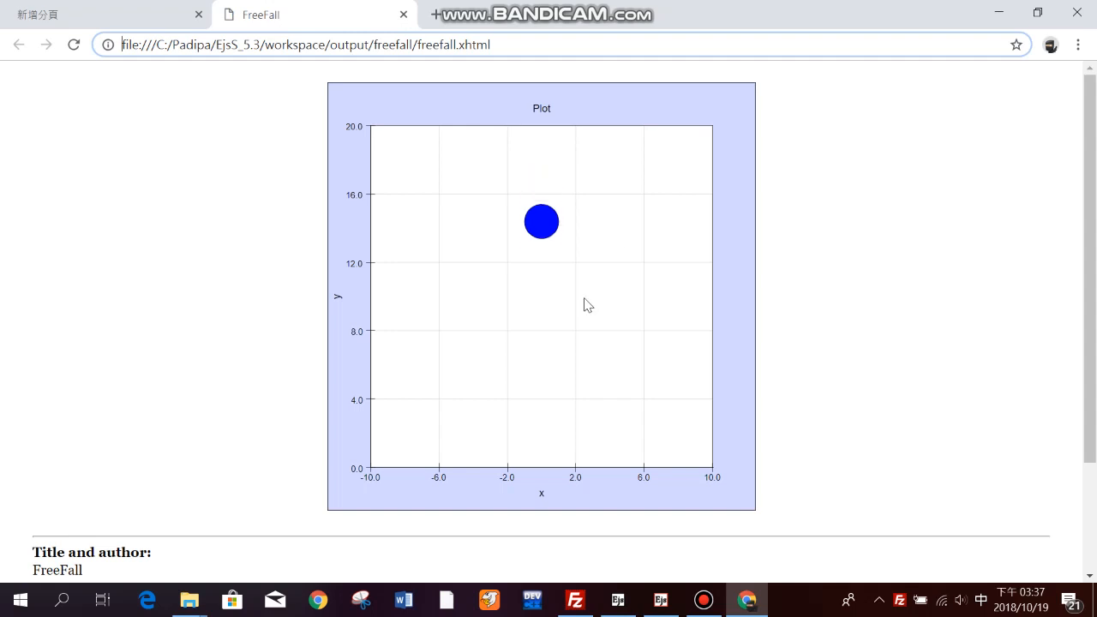
# Open the exported freefall20181012 simulation page, and play and reset its falling ball with the page's controls
pyautogui.scroll(-2, 647, 297)
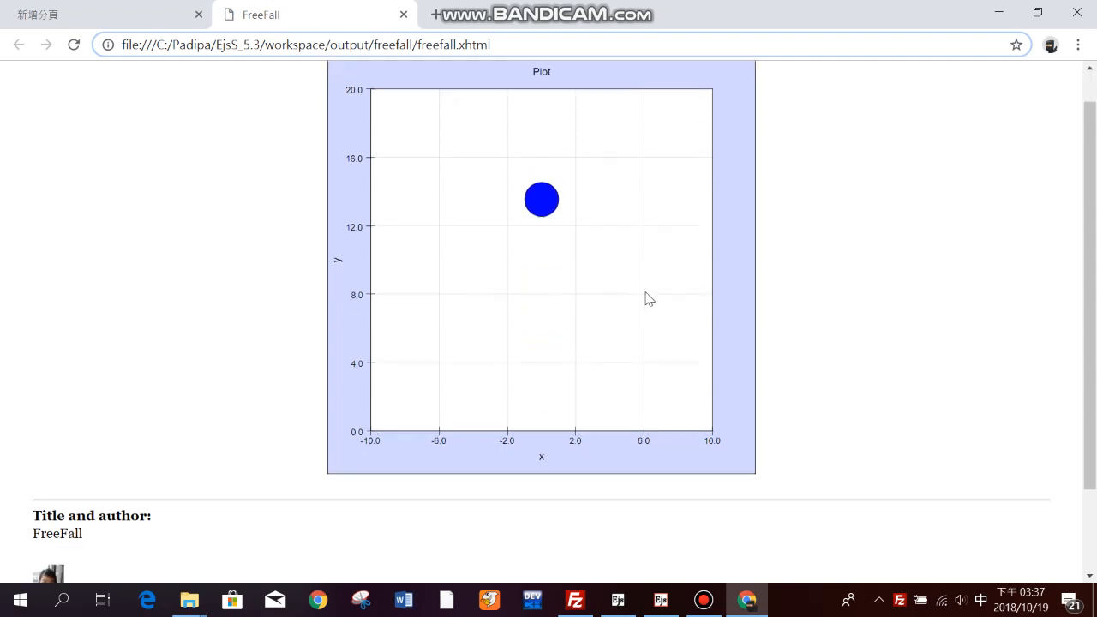
pyautogui.scroll(2, 649, 296)
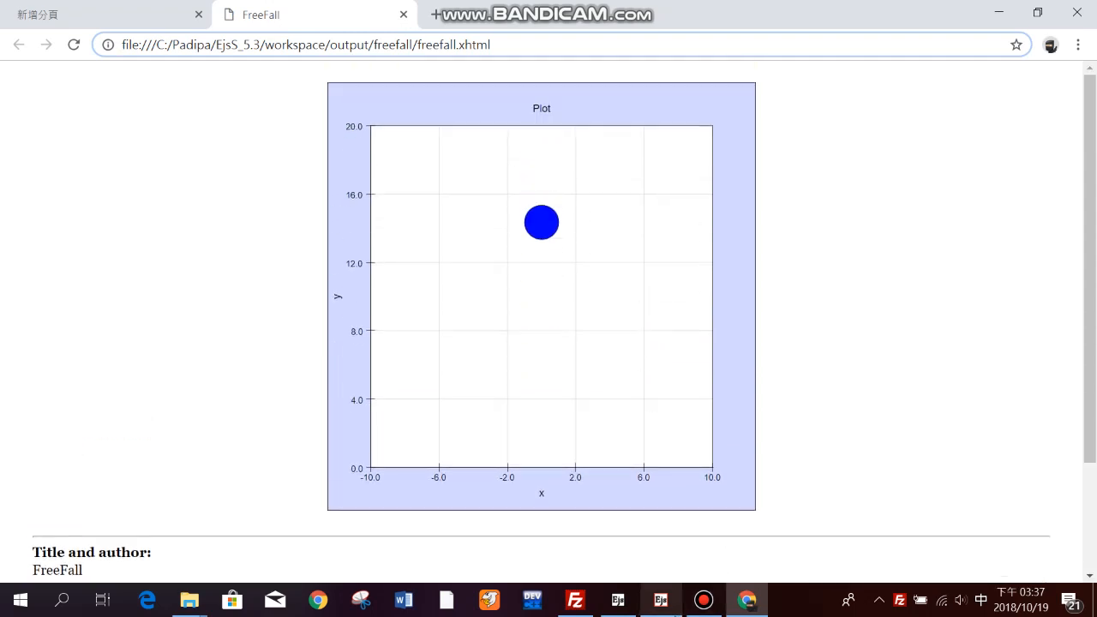
pyautogui.moveTo(188, 604)
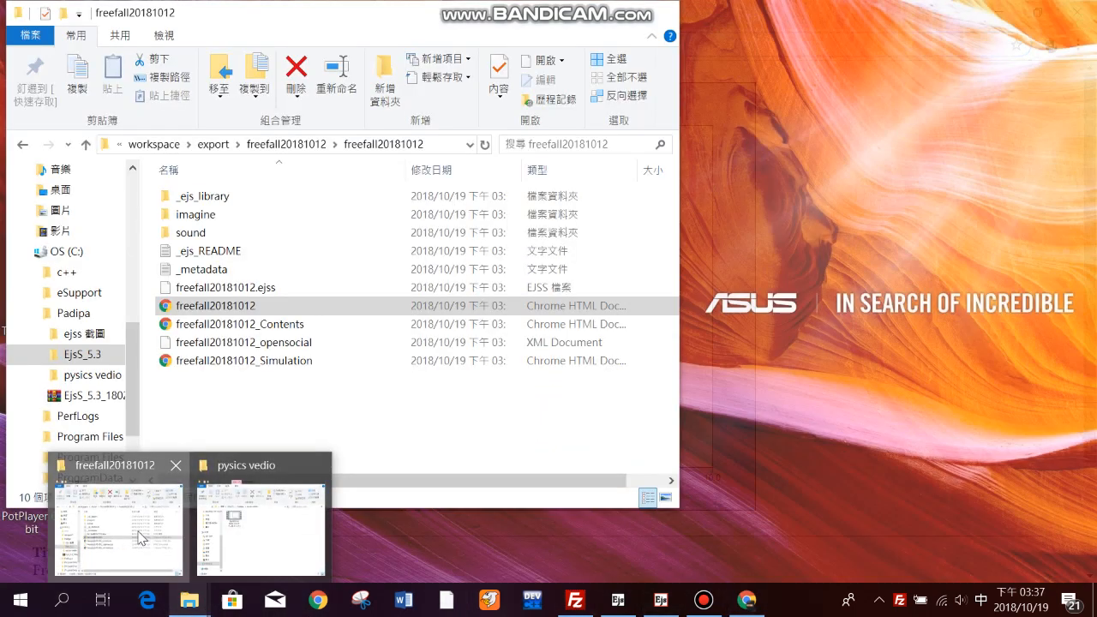
pyautogui.click(142, 538)
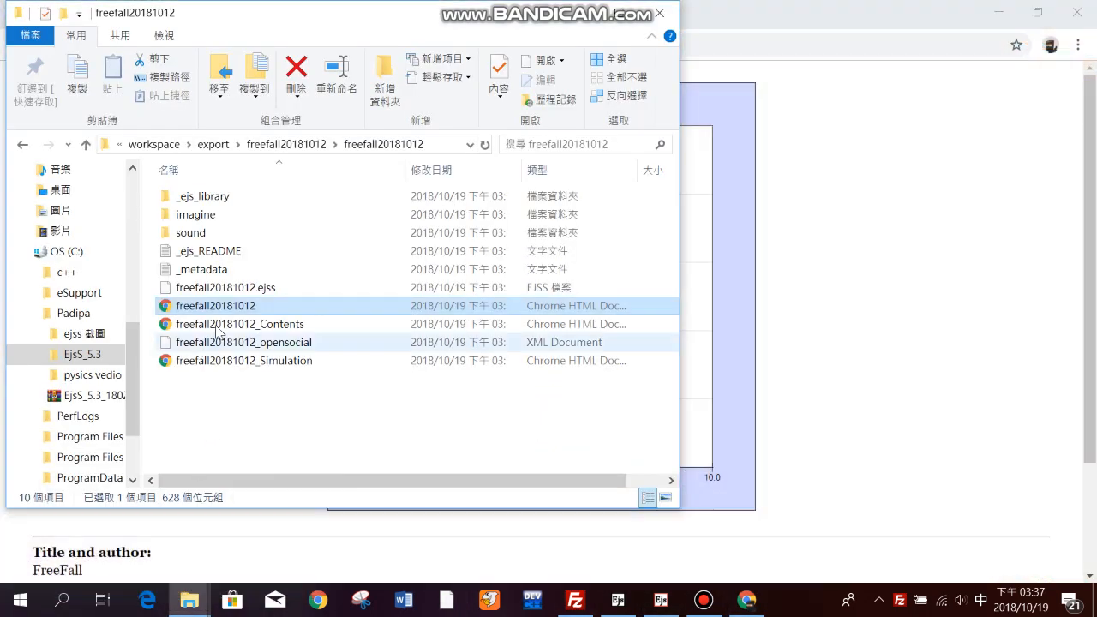
pyautogui.doubleClick(230, 306)
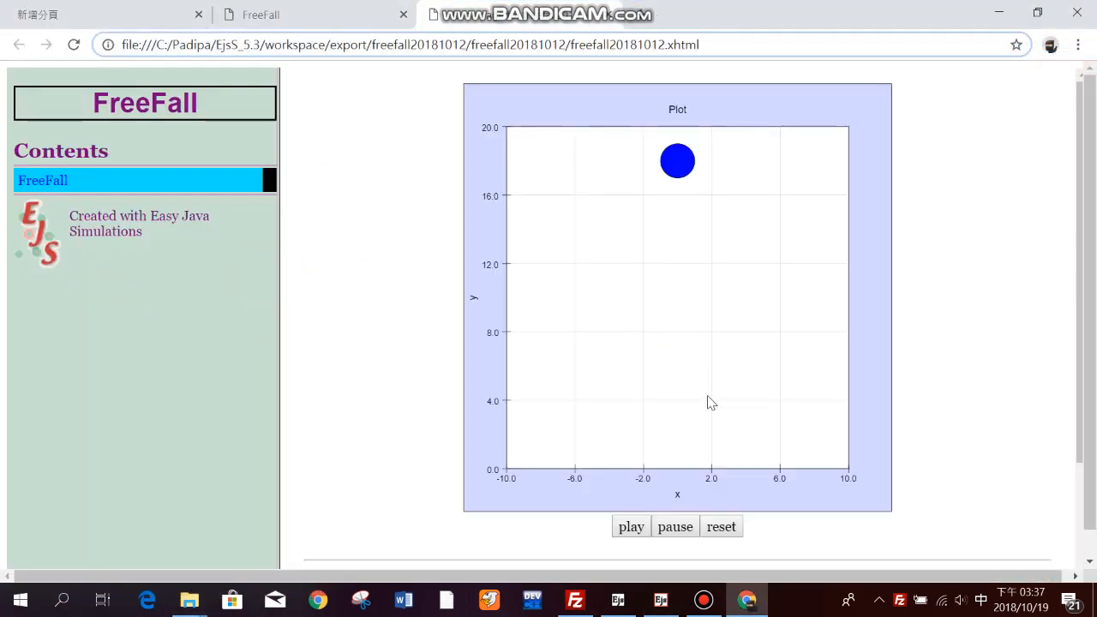
pyautogui.click(631, 528)
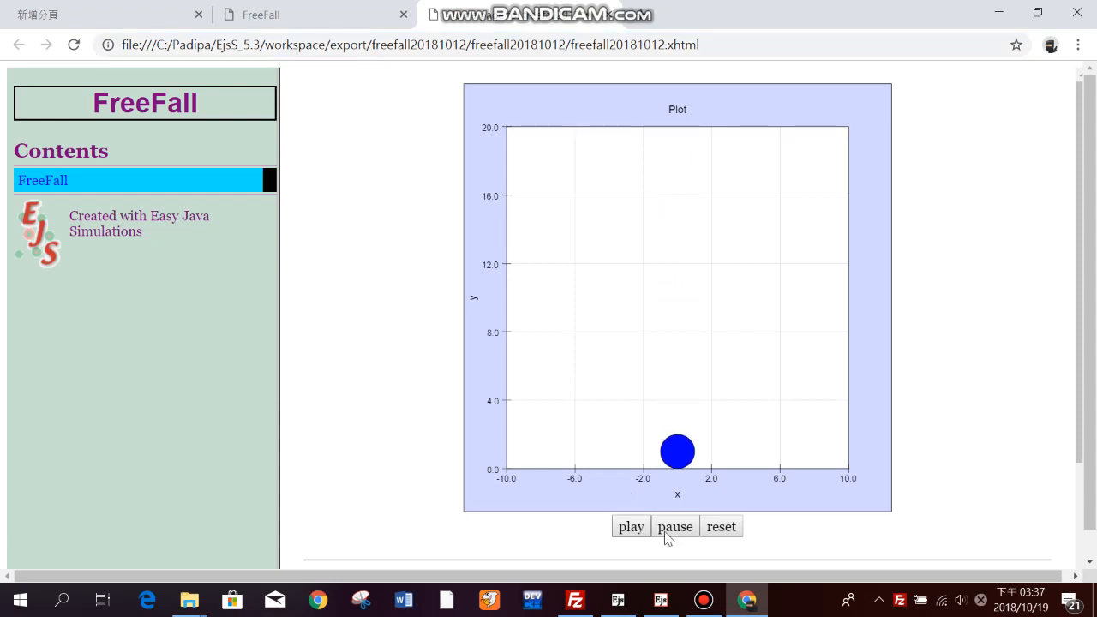
pyautogui.click(719, 529)
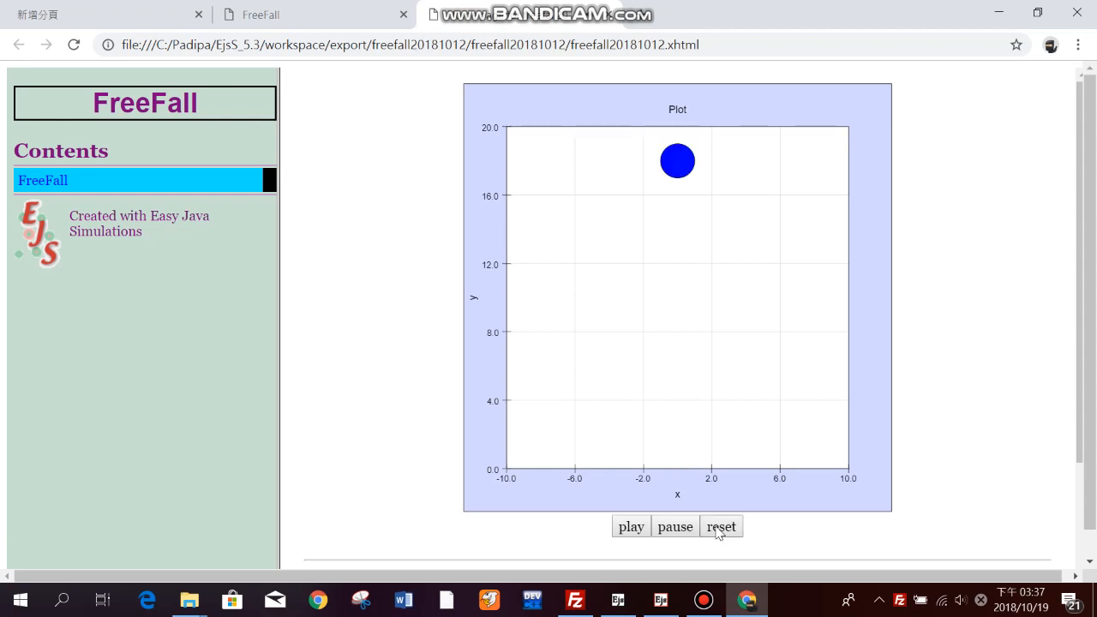
# Switch to EjsS and add a second panel directly under the Simulation view in the tree of elements
pyautogui.click(673, 606)
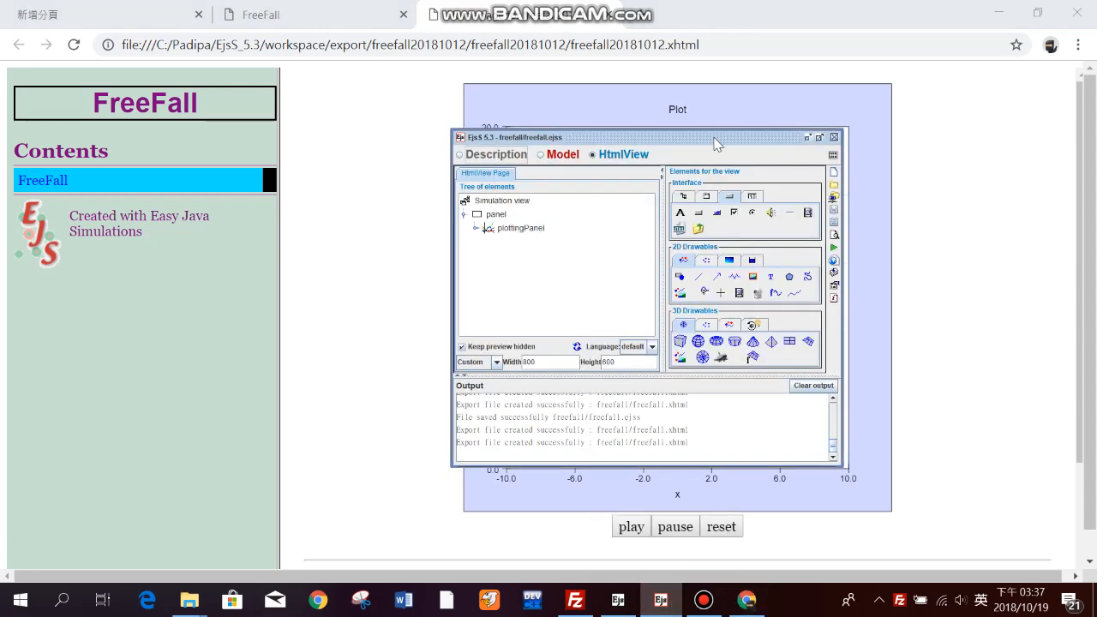
pyautogui.moveTo(717, 143); pyautogui.dragTo(637, 131)
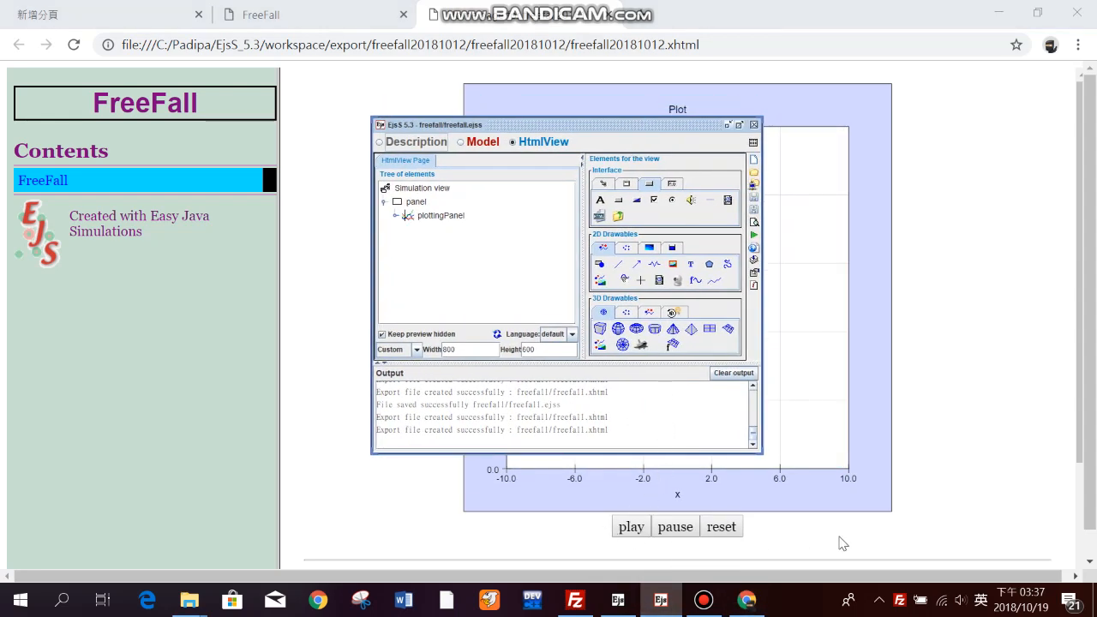
pyautogui.click(630, 186)
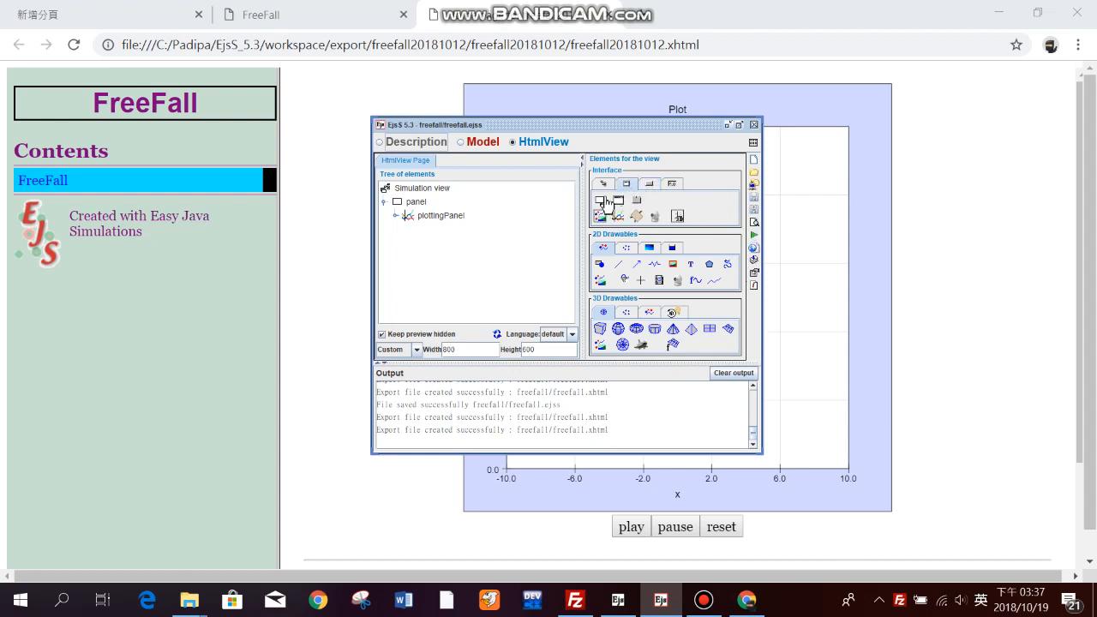
pyautogui.click(600, 201)
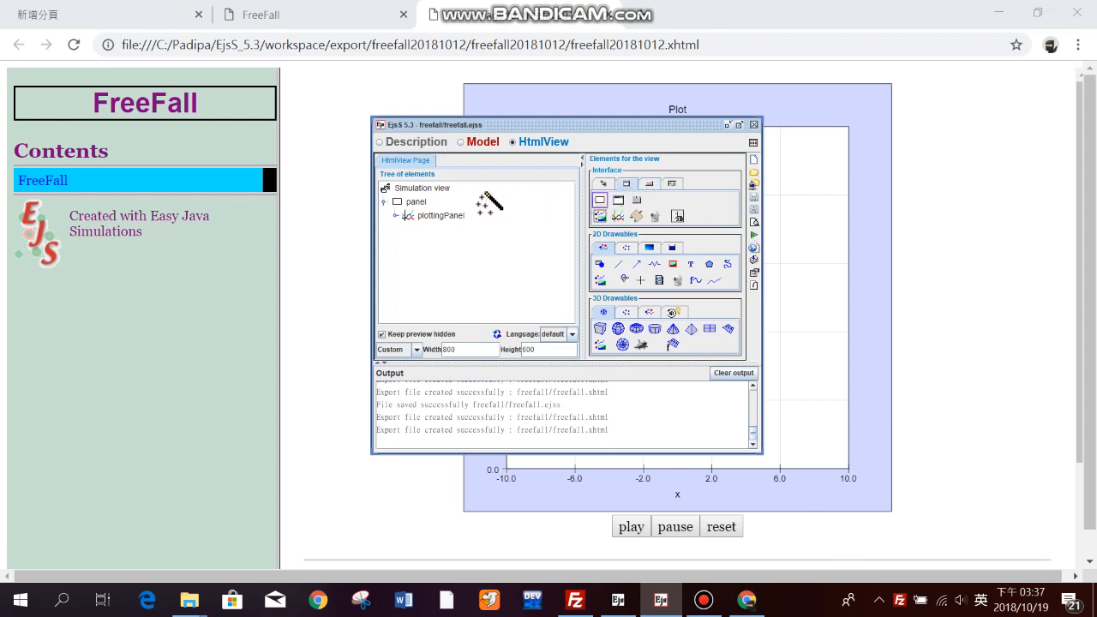
pyautogui.click(427, 190)
pyautogui.click(454, 268)
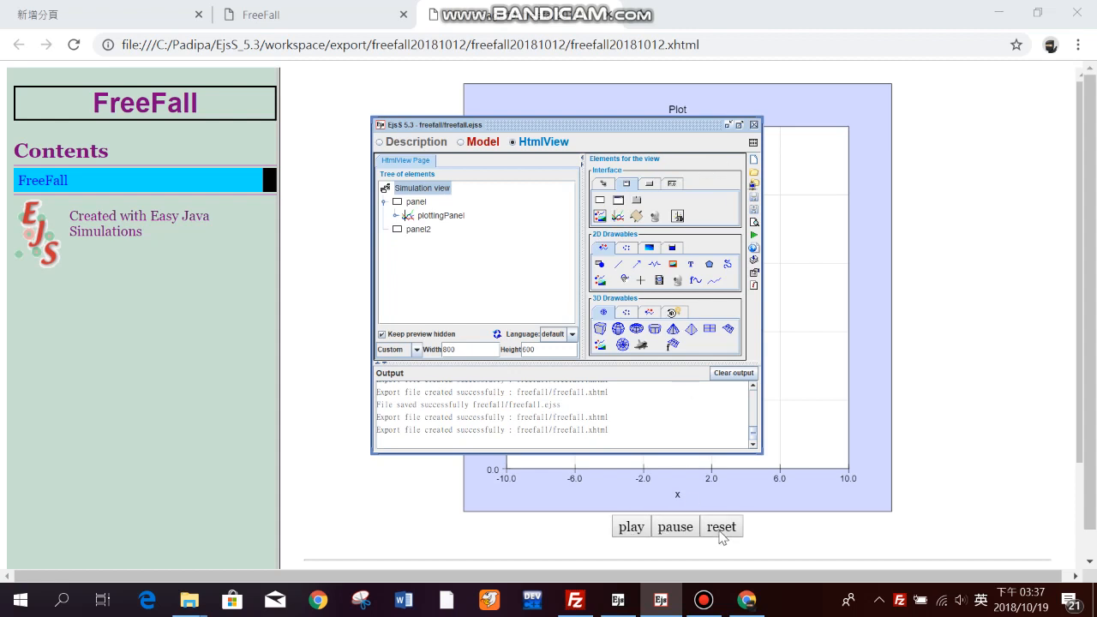
# Add a Button element named play inside the new panel panel2
pyautogui.click(649, 183)
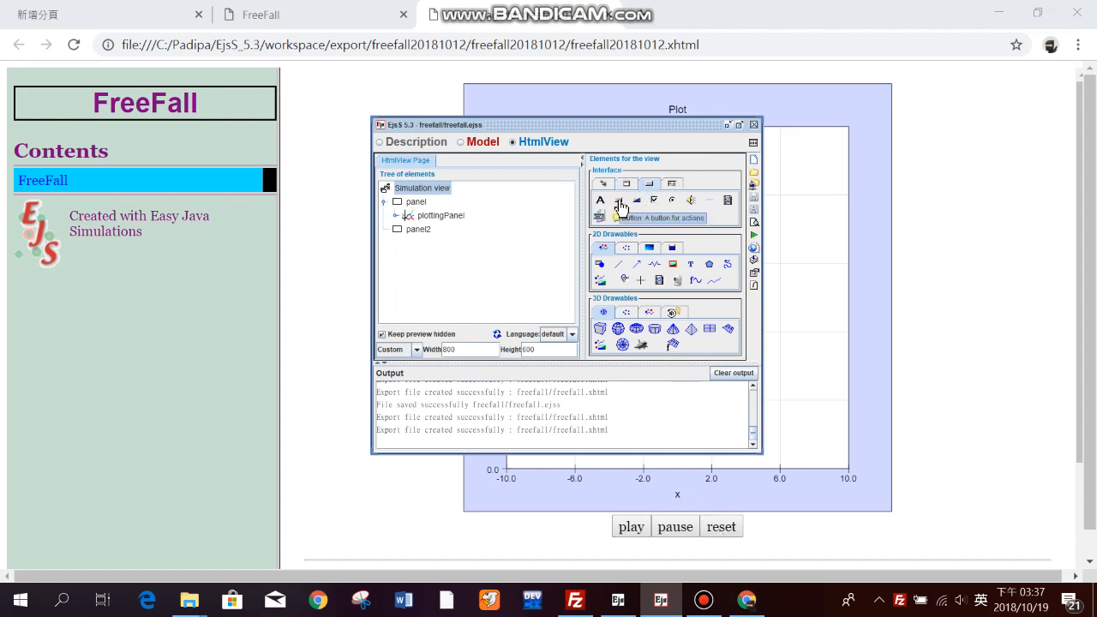
pyautogui.click(619, 200)
pyautogui.click(418, 229)
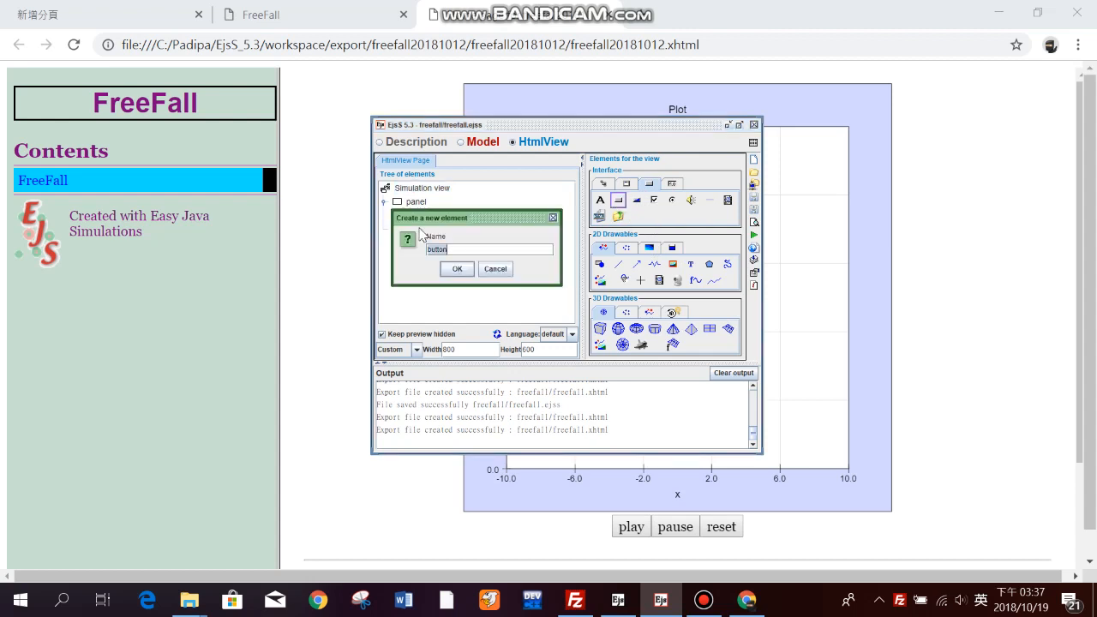
pyautogui.press('BackSpace')
pyautogui.click(457, 269)
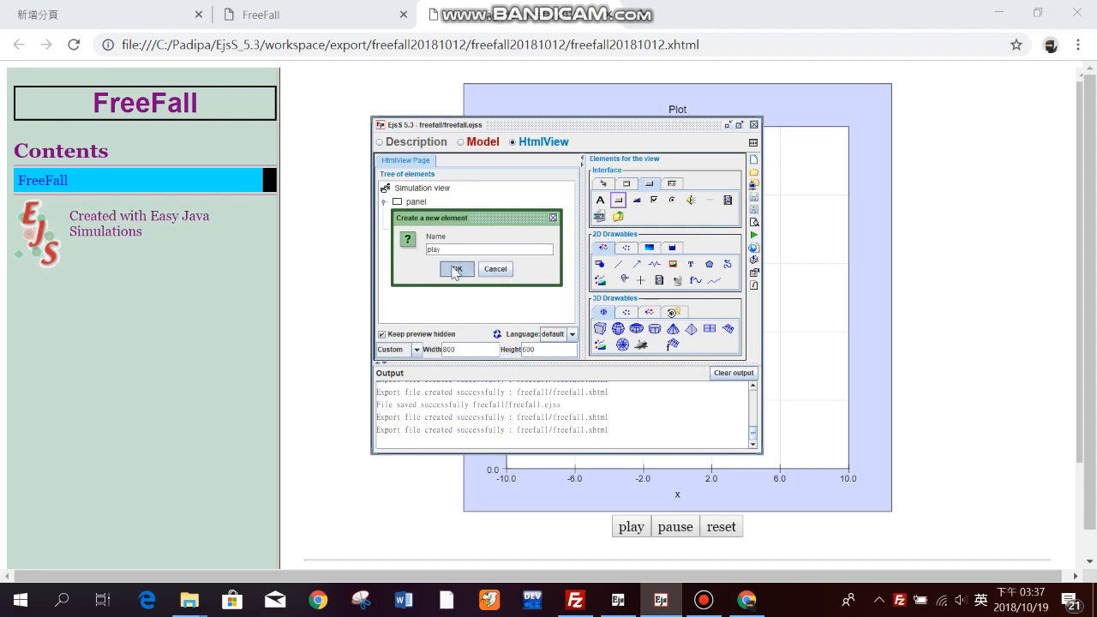
# Add a second Button element named pause to panel2
pyautogui.click(619, 200)
pyautogui.click(419, 229)
pyautogui.write('pause')
pyautogui.click(467, 268)
# Add a third Button element named reset to panel2
pyautogui.click(617, 199)
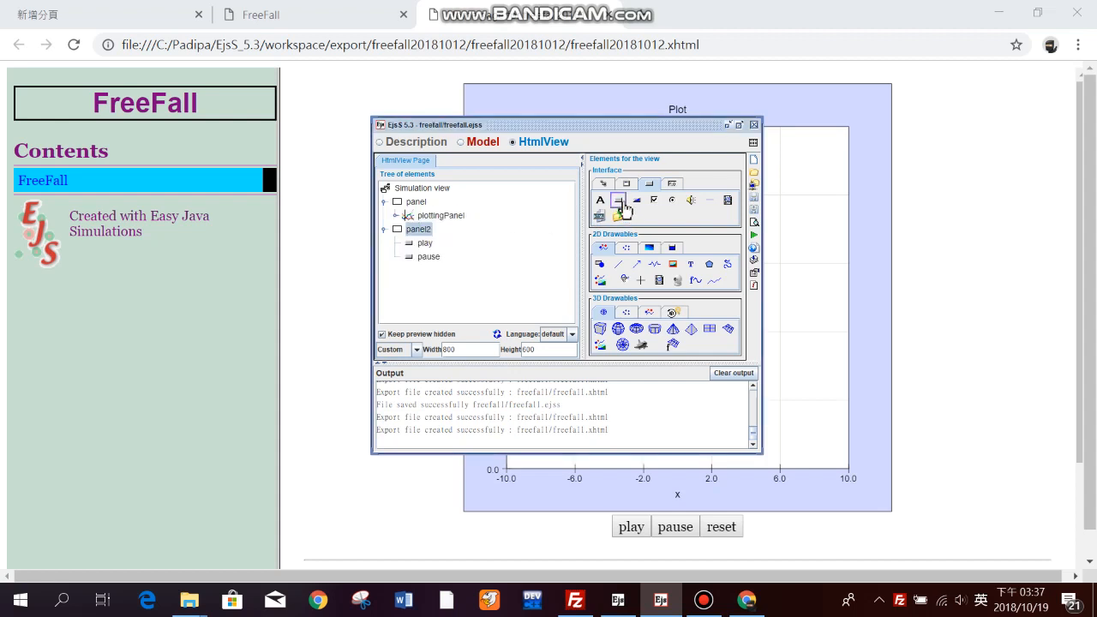
pyautogui.click(416, 229)
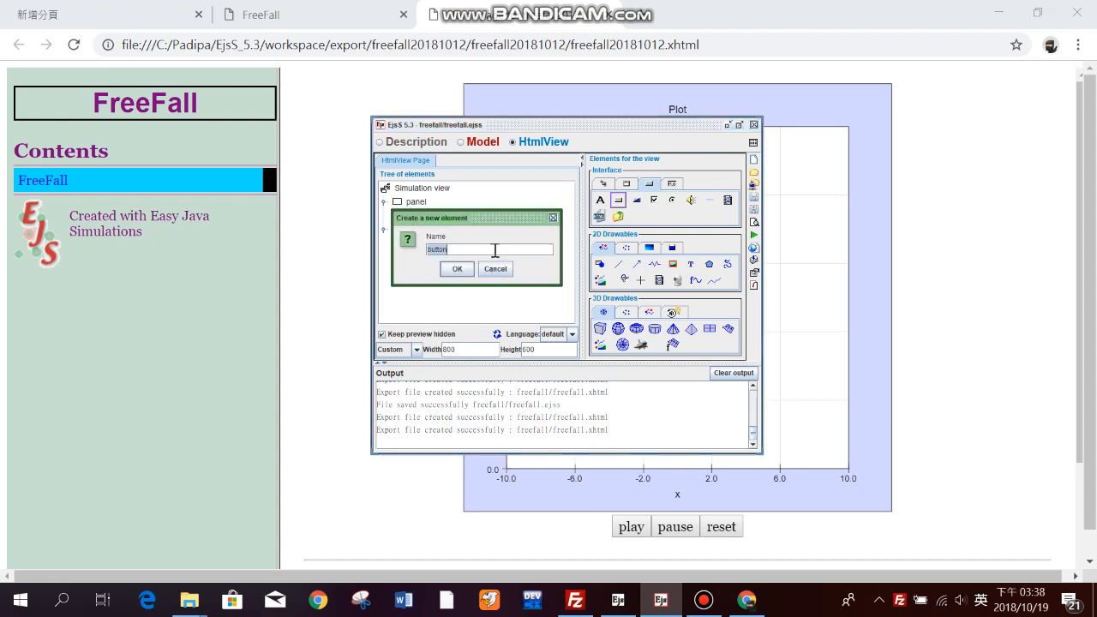
pyautogui.write('reset')
pyautogui.click(463, 269)
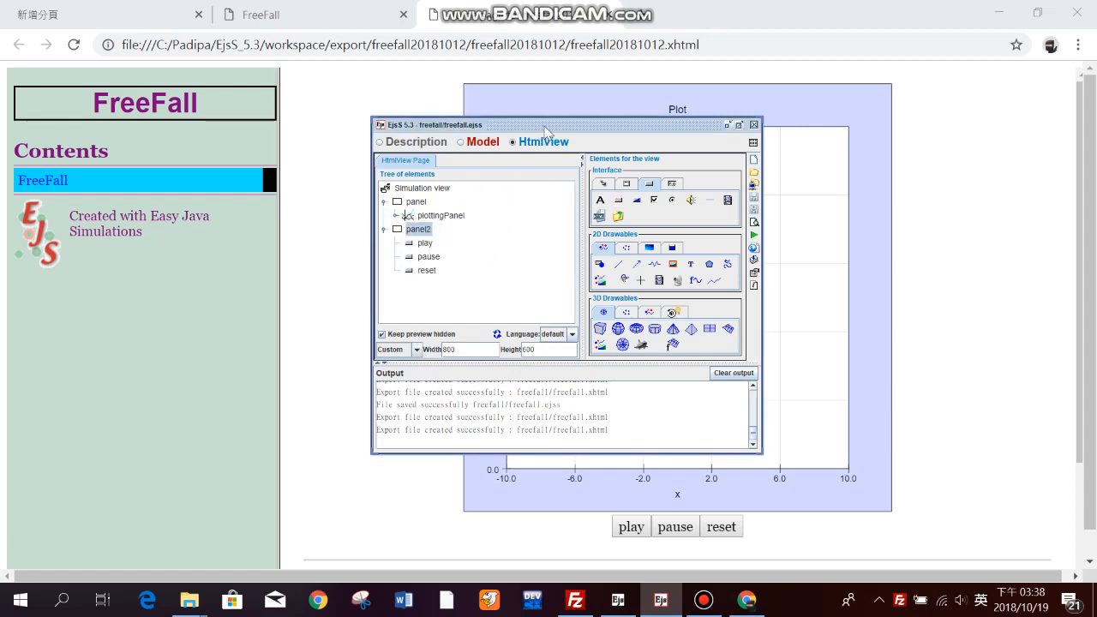
# Set the play button's OnClick property to the _play() action from the list of actions
pyautogui.moveTo(546, 130); pyautogui.dragTo(638, 141)
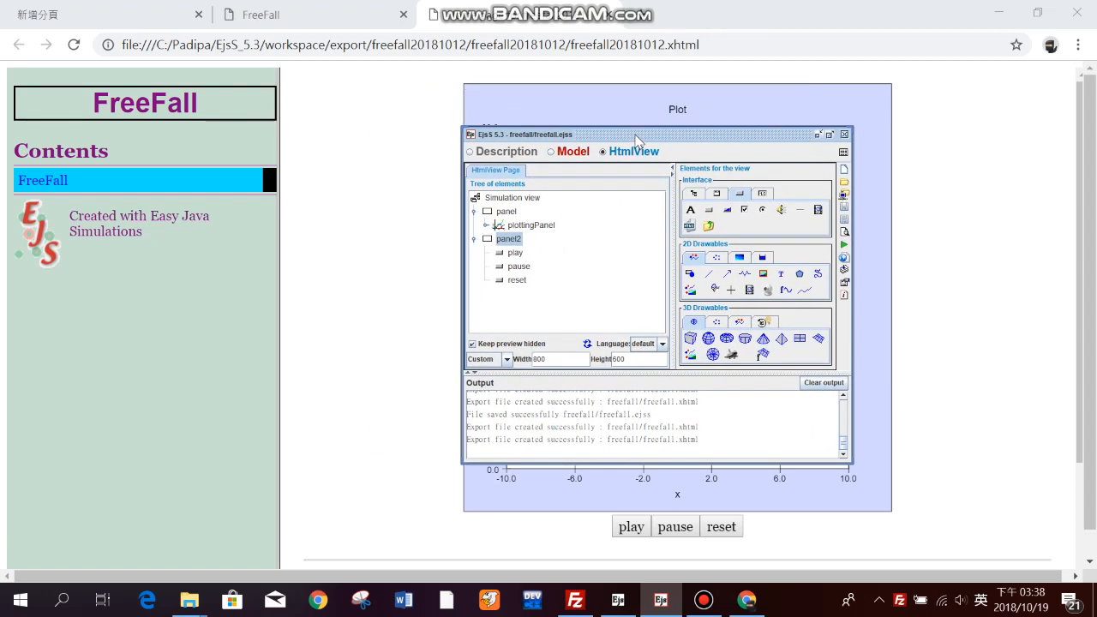
pyautogui.doubleClick(518, 255)
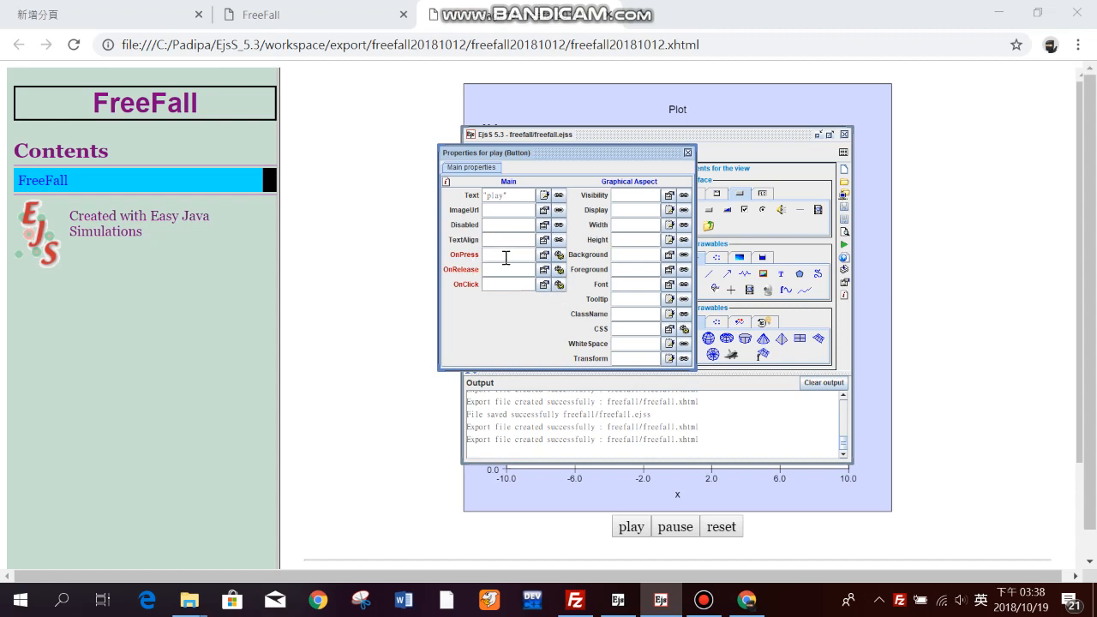
pyautogui.click(558, 284)
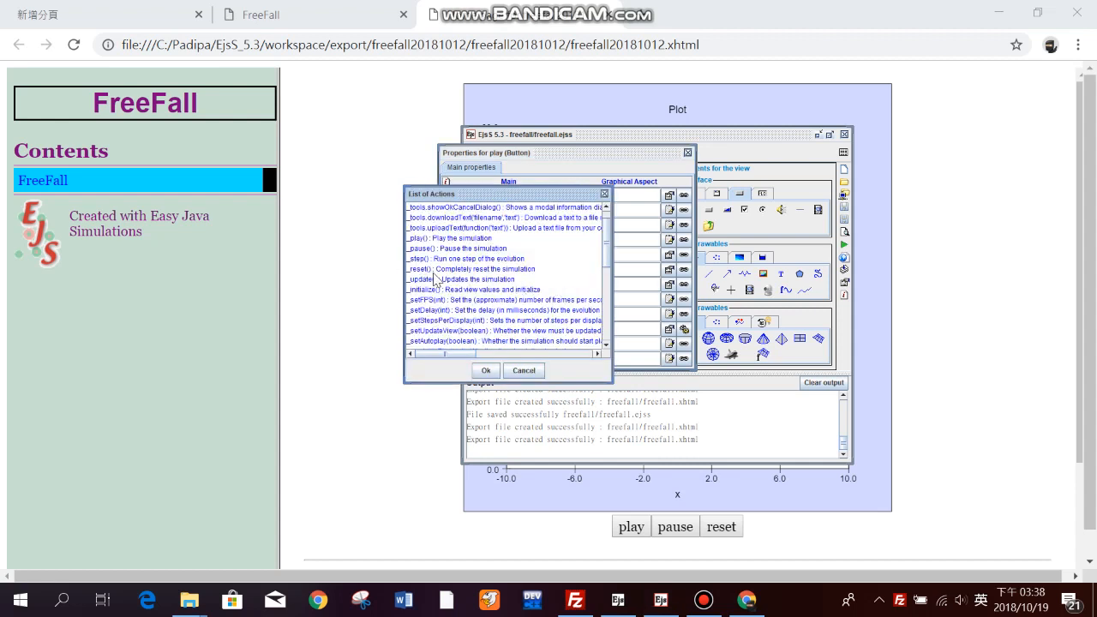
pyautogui.click(418, 240)
pyautogui.click(486, 370)
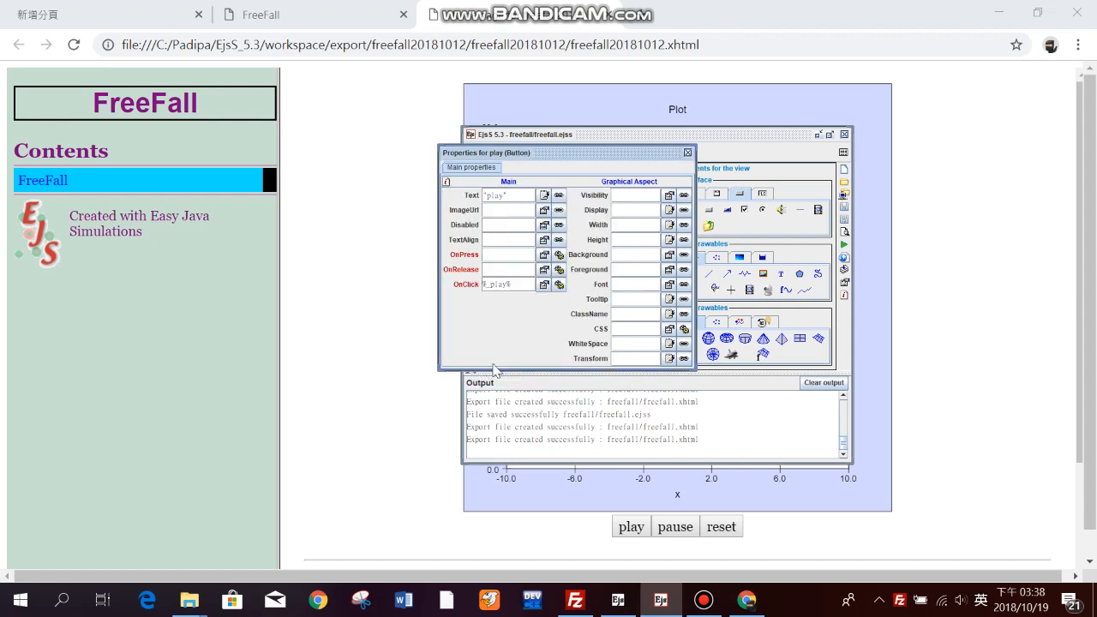
pyautogui.click(688, 152)
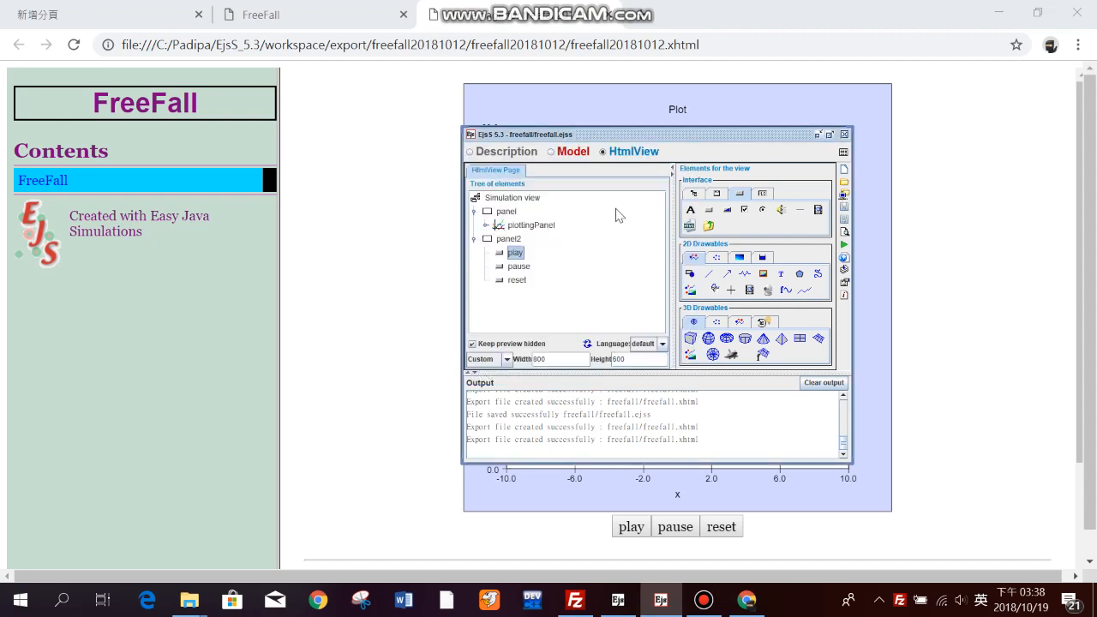
# Set the pause button's OnClick property to the _pause() action from the list of actions
pyautogui.doubleClick(519, 266)
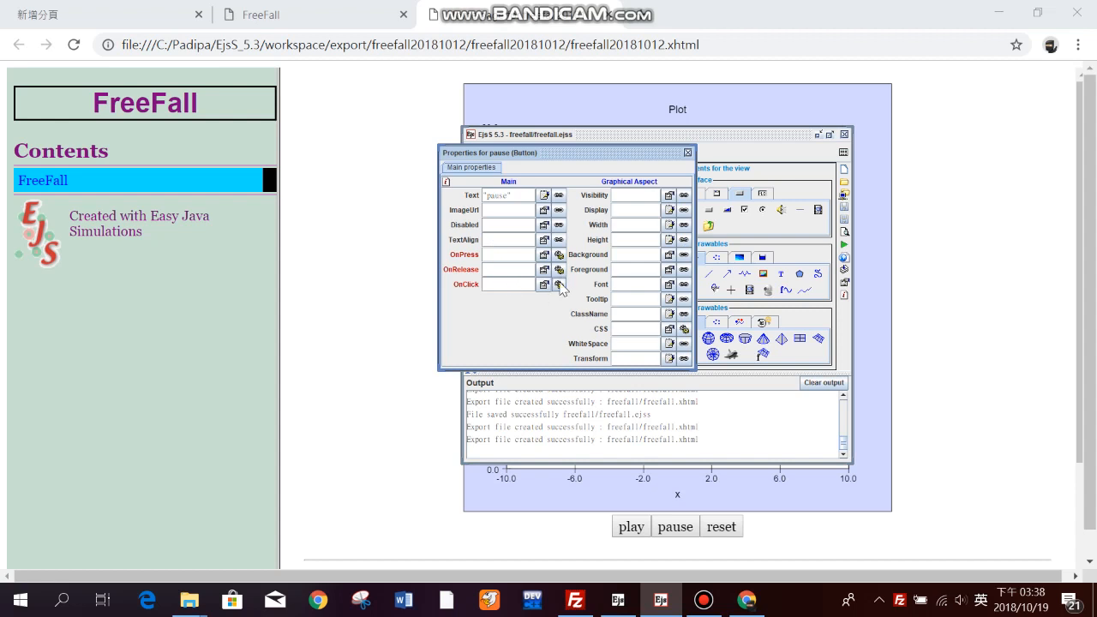
pyautogui.click(554, 282)
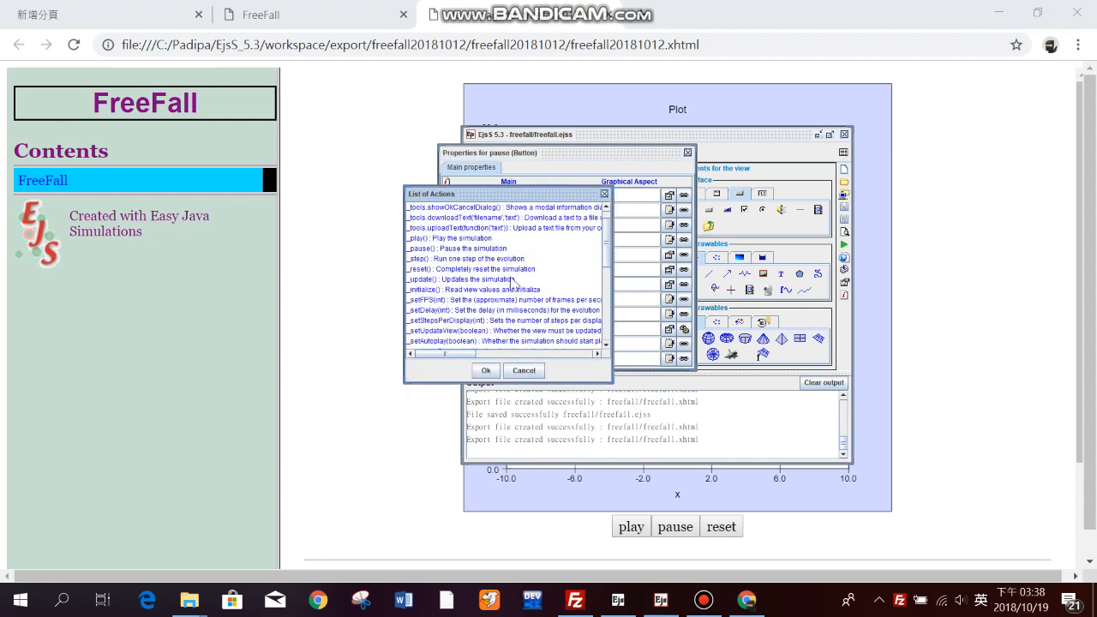
pyautogui.click(430, 250)
pyautogui.click(485, 370)
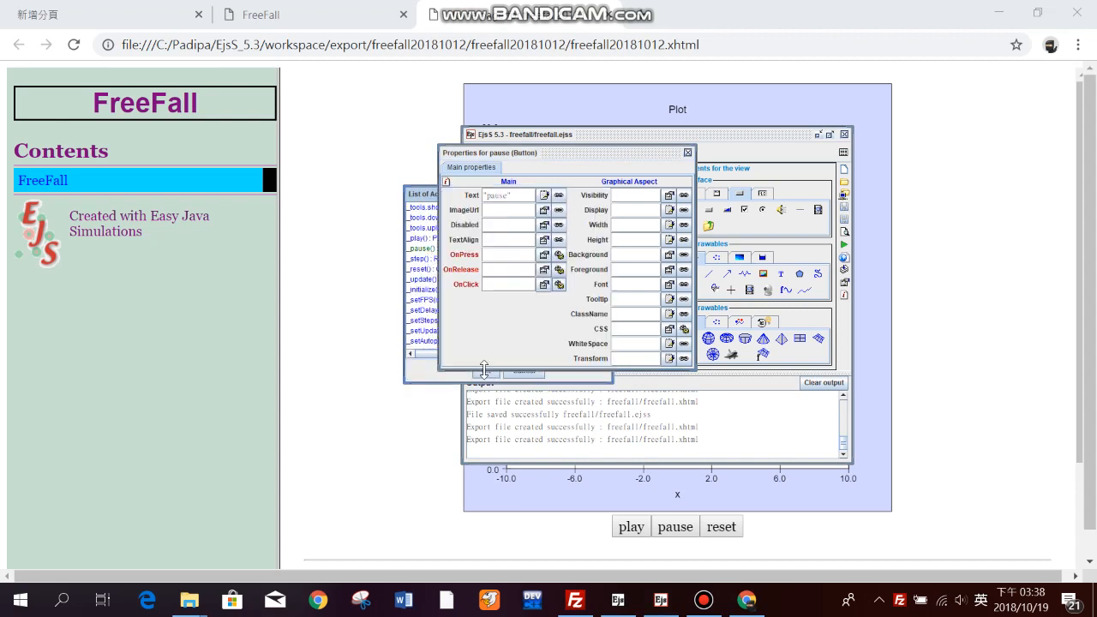
pyautogui.click(687, 152)
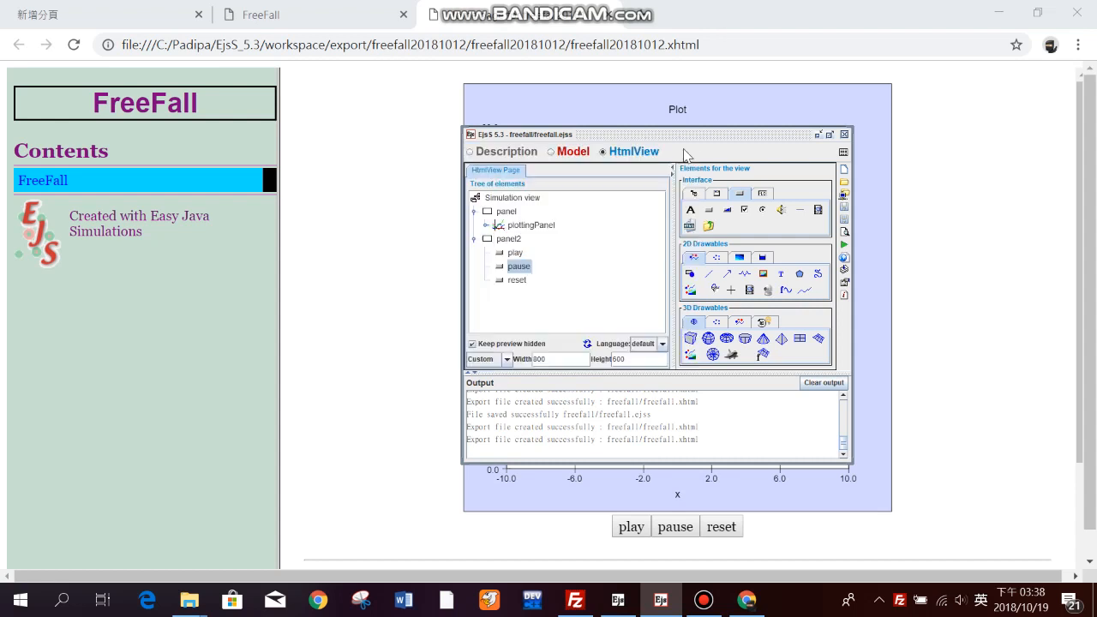
# Set the reset button's OnClick property to the _reset() action from the list of actions
pyautogui.doubleClick(517, 280)
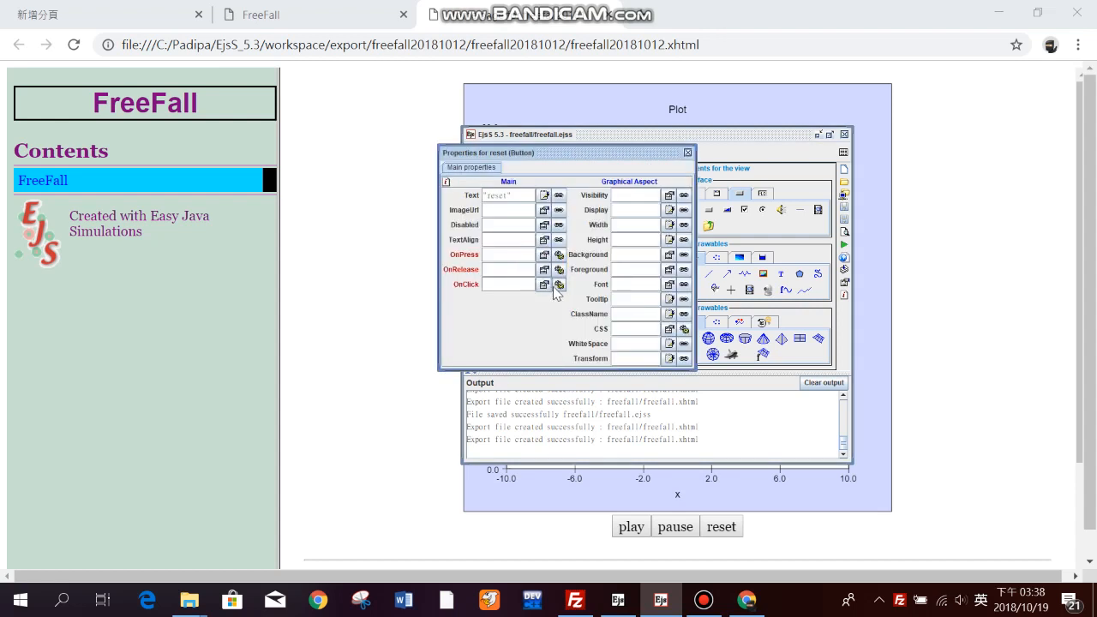
pyautogui.click(559, 284)
pyautogui.click(431, 270)
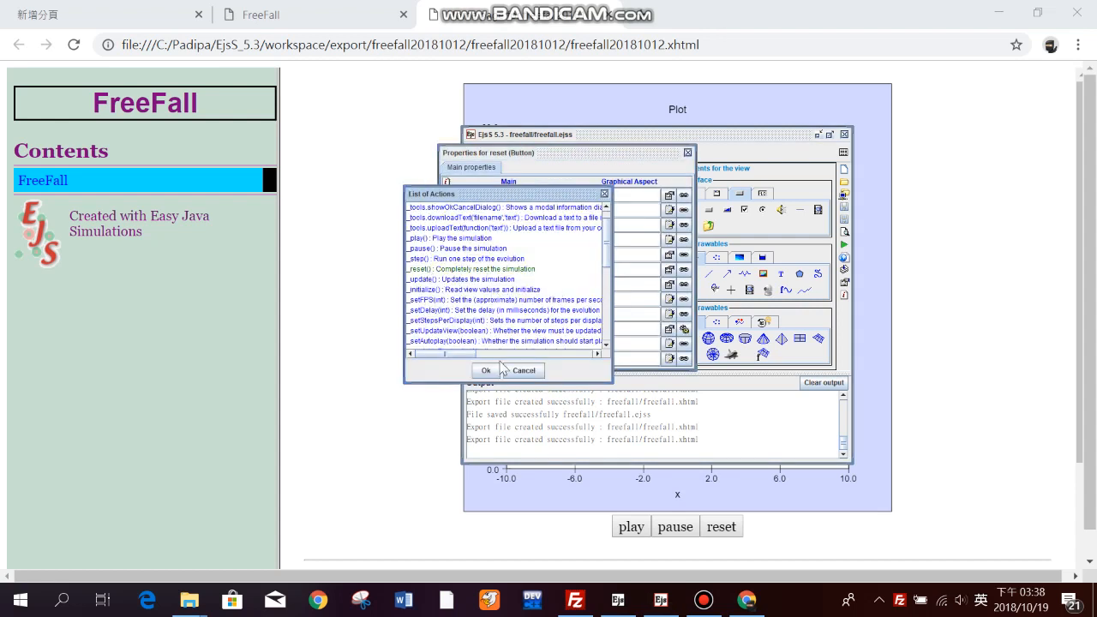
pyautogui.click(485, 370)
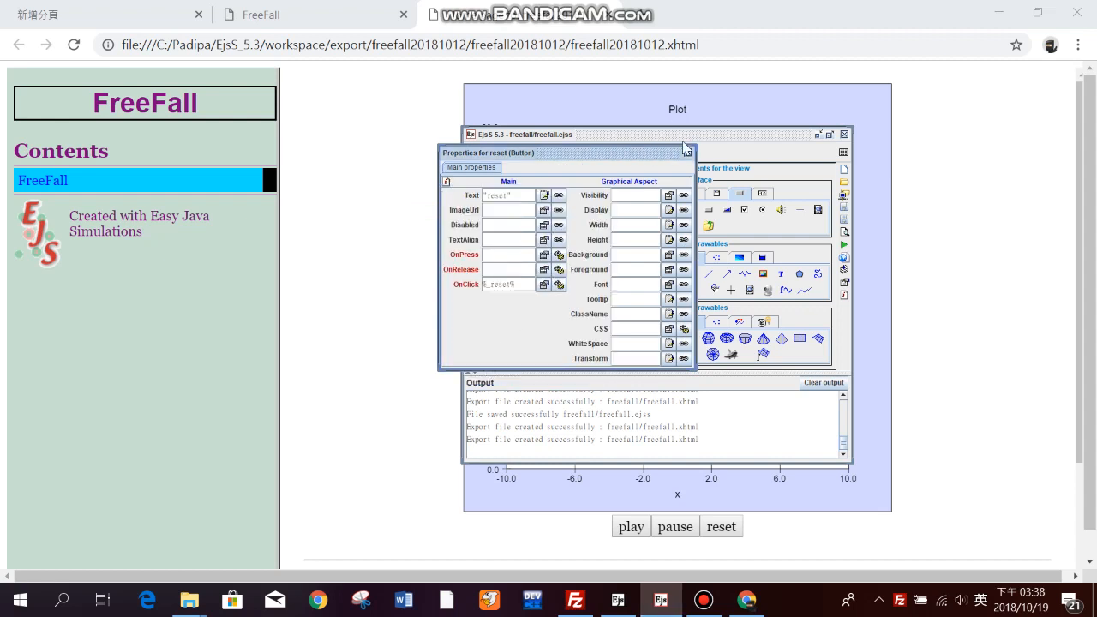
pyautogui.click(688, 154)
# Run the simulation to preview the new play, pause and reset buttons in the browser, and close the preview page
pyautogui.click(844, 246)
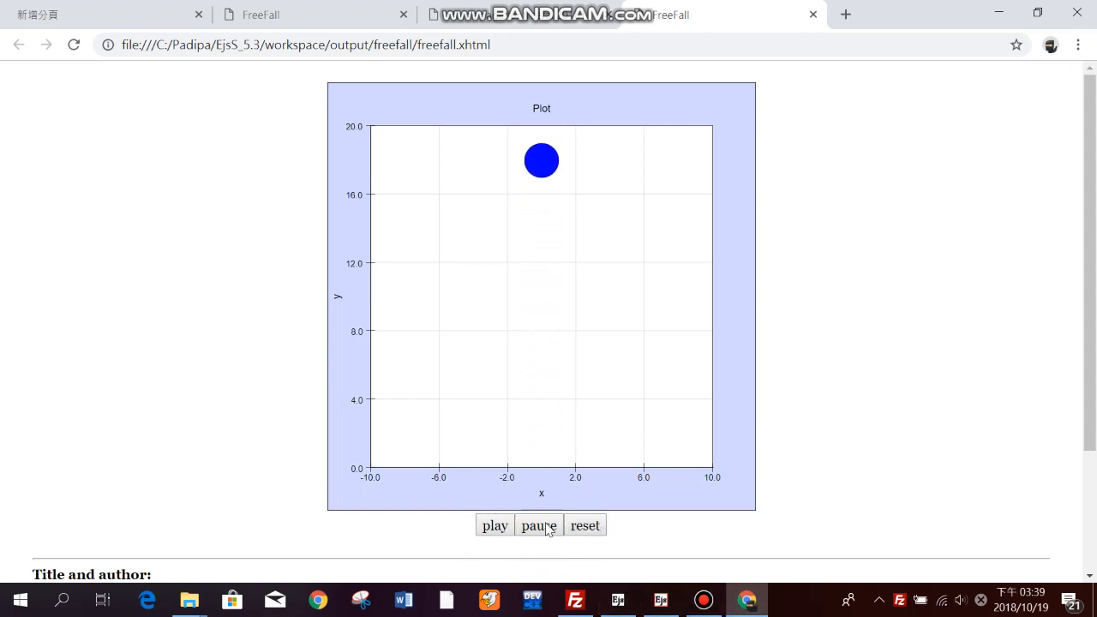
pyautogui.click(814, 14)
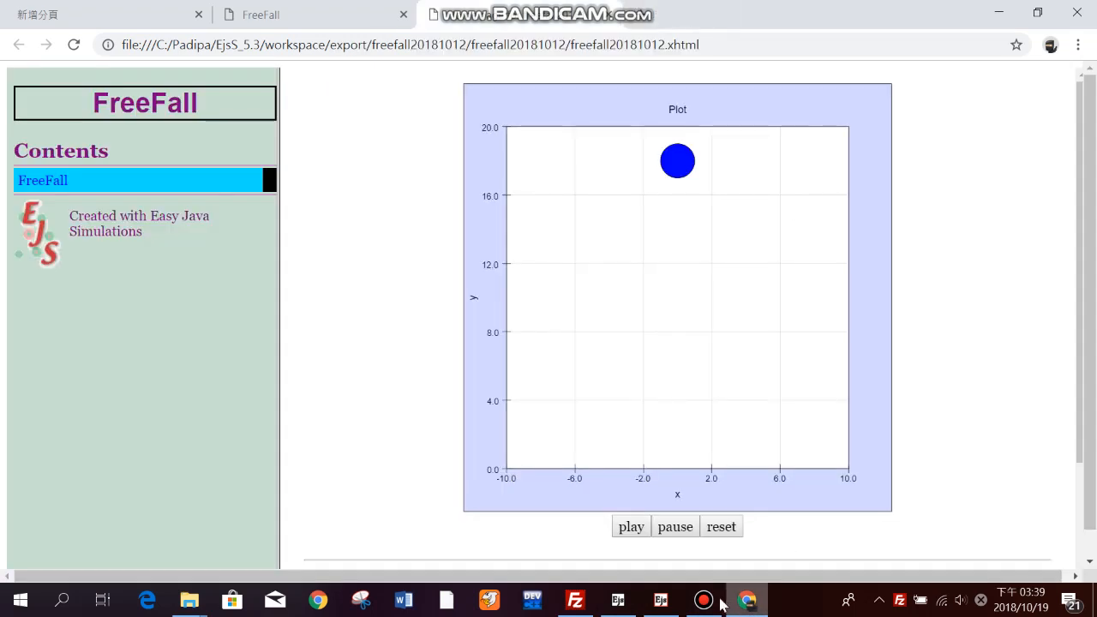
# Return to EjsS, show the model's Evolution page and run the FreeFall simulation again
pyautogui.click(661, 600)
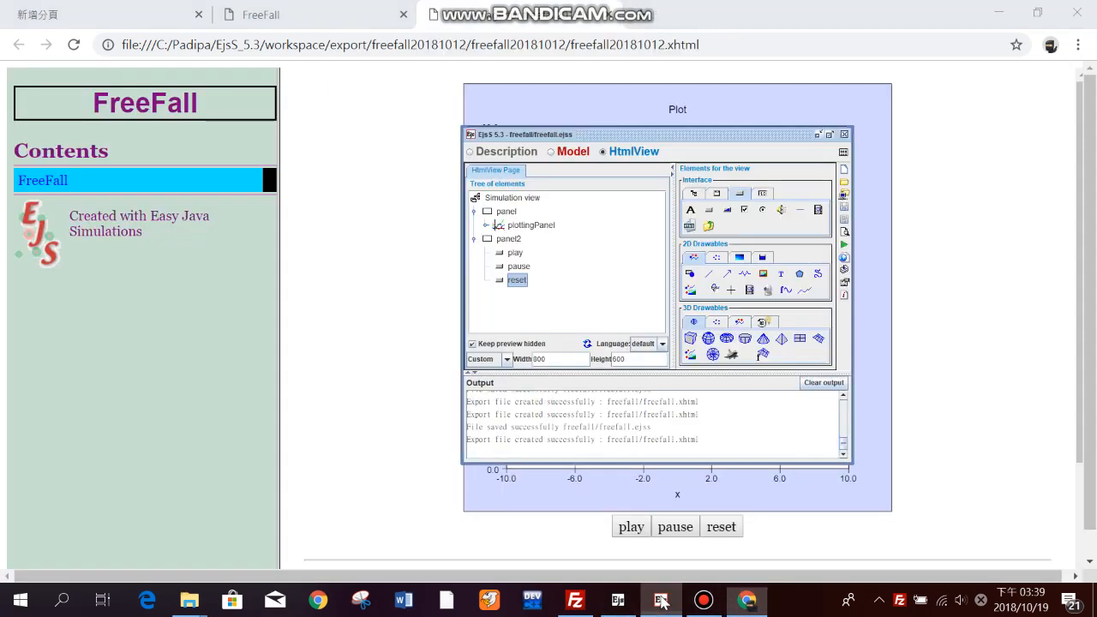
pyautogui.click(565, 153)
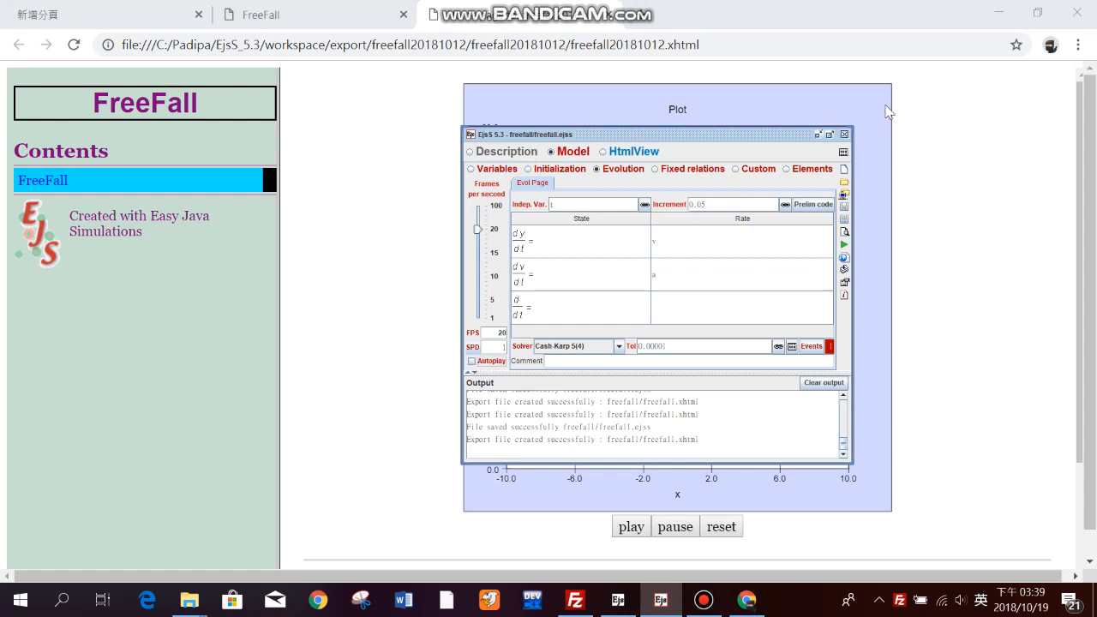
pyautogui.click(845, 244)
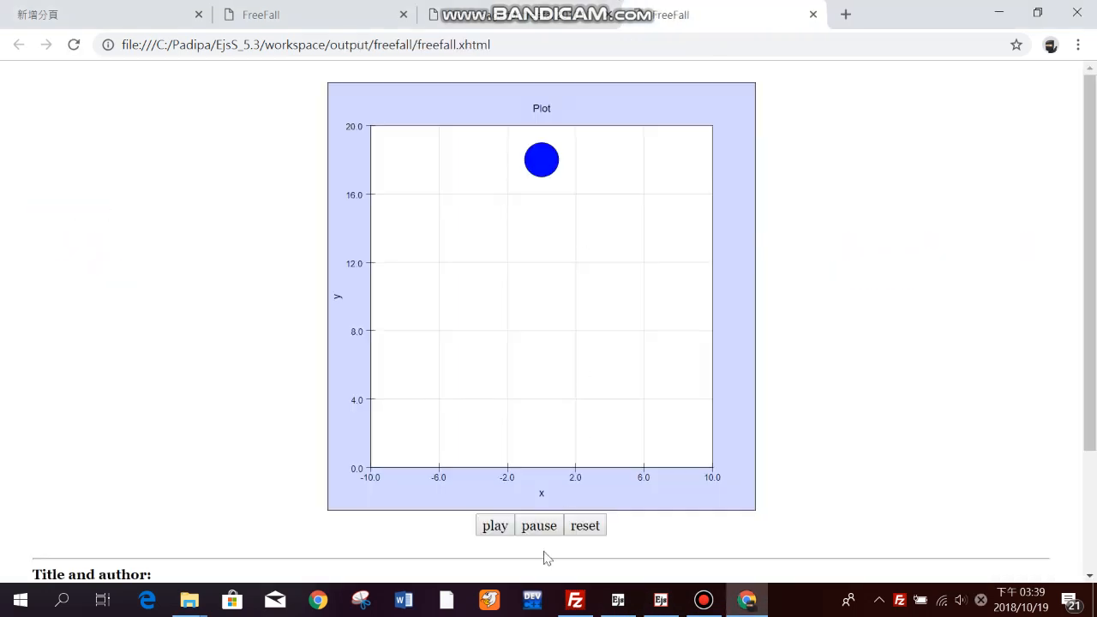
# Test the play, pause and reset buttons of the FreeFall simulation in the browser
pyautogui.click(501, 526)
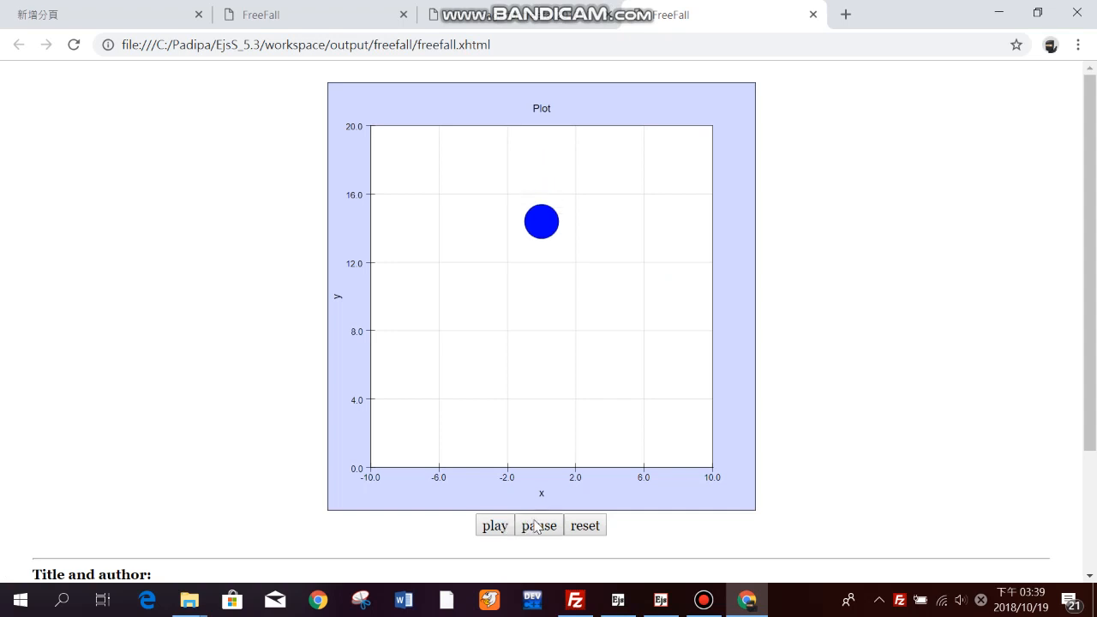
pyautogui.click(543, 526)
pyautogui.click(586, 526)
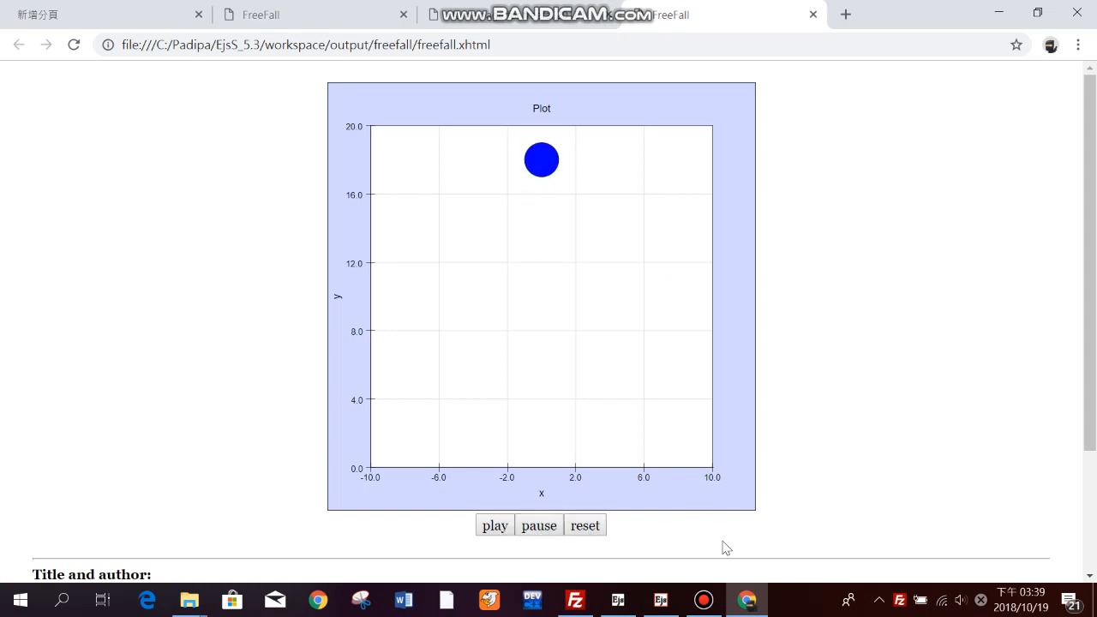
# Return to EjsS and add an audio element named audio to panel2 in the HtmlView
pyautogui.click(648, 602)
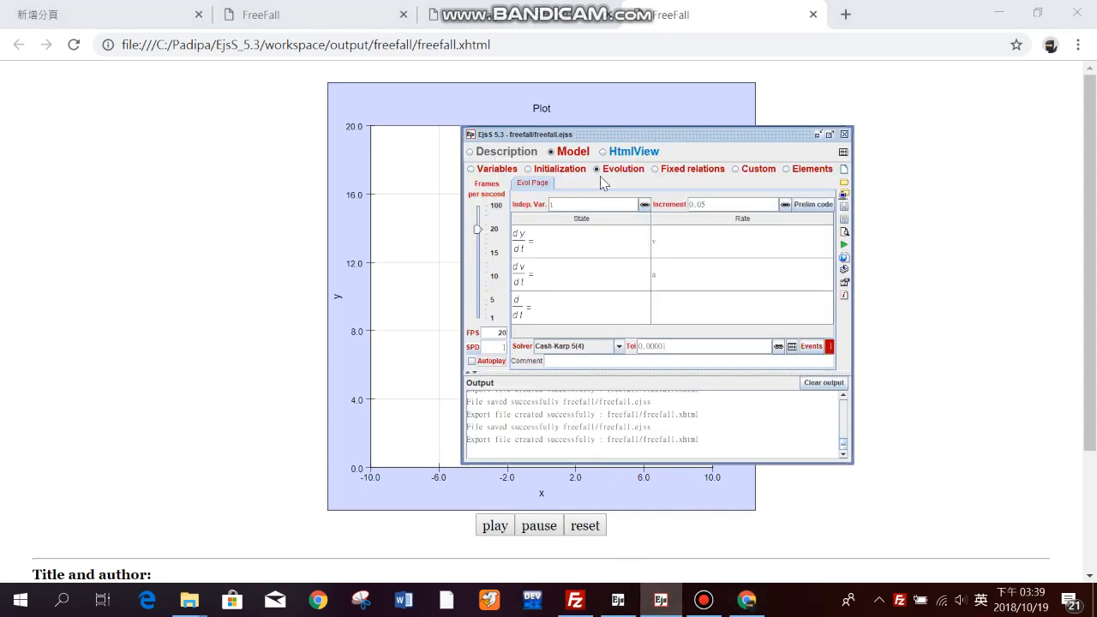
pyautogui.click(606, 156)
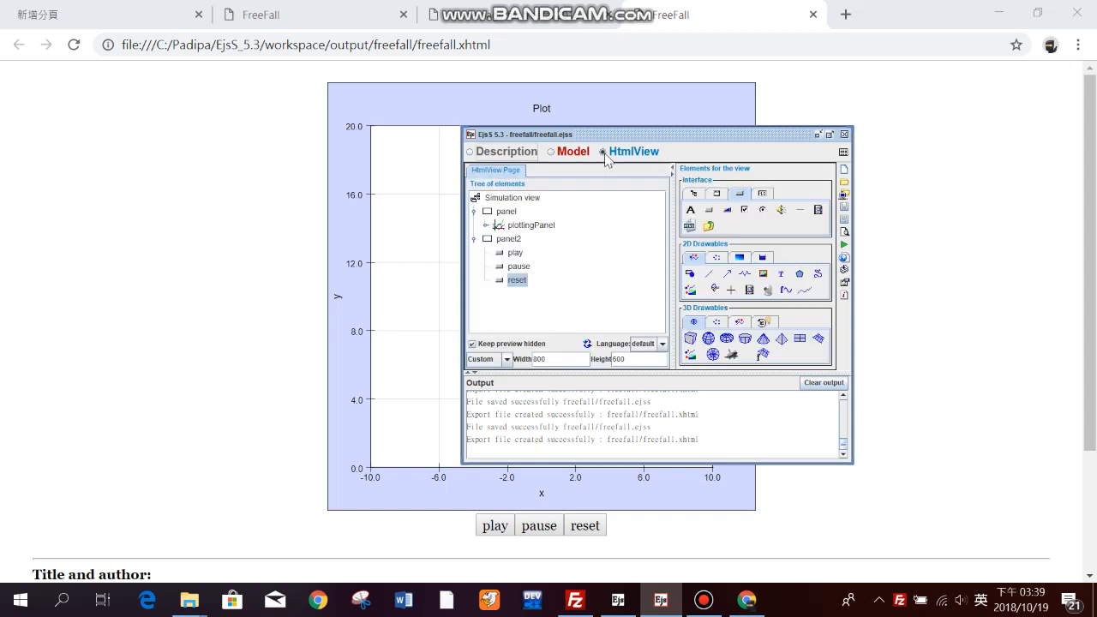
pyautogui.click(782, 210)
pyautogui.click(509, 238)
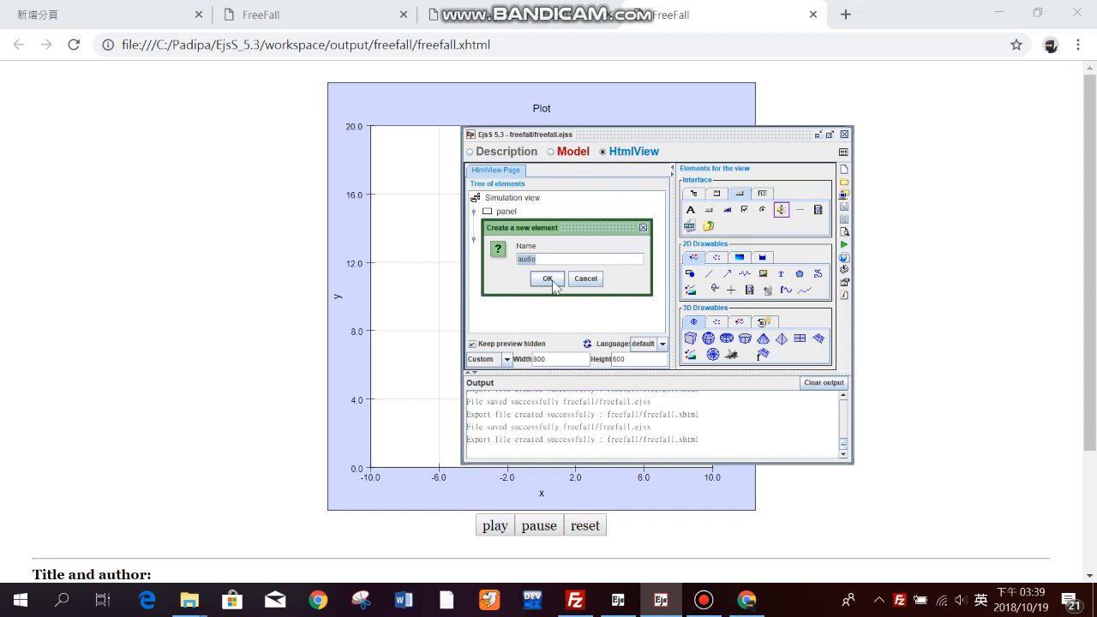
pyautogui.click(543, 281)
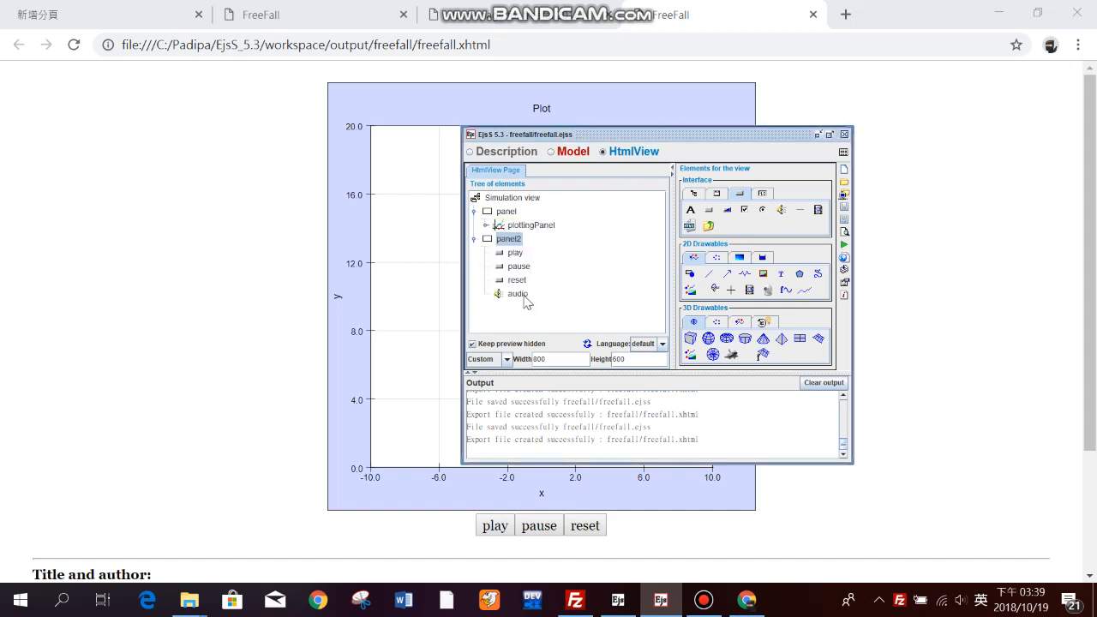
# Open the audio element's properties, view the file chooser for AudioUrl without choosing a file, and return to the properties
pyautogui.doubleClick(524, 296)
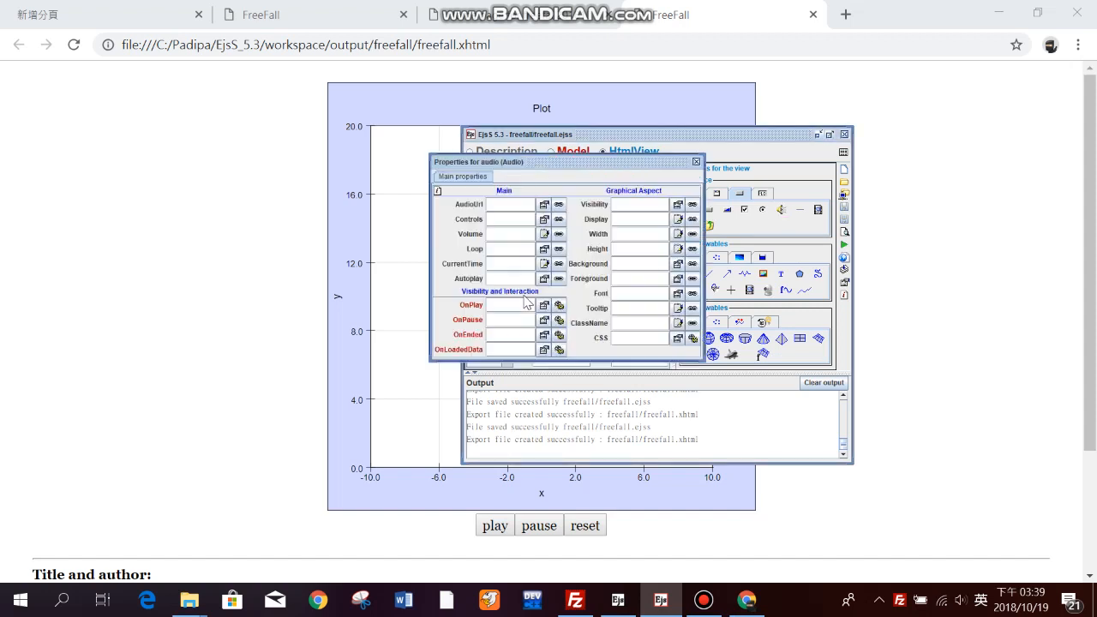
pyautogui.click(543, 206)
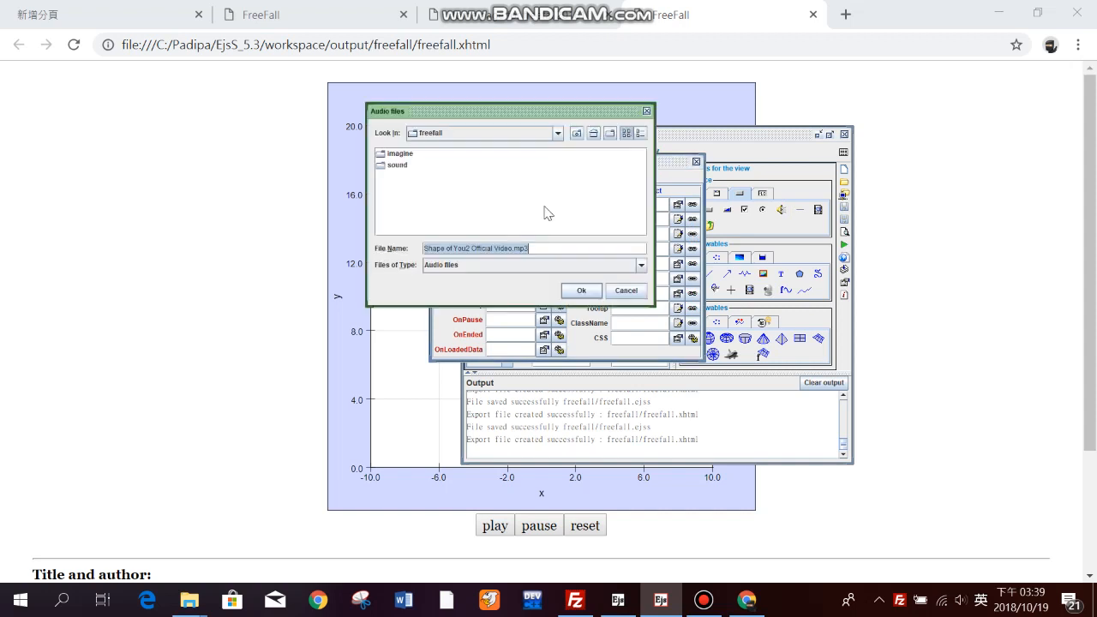
pyautogui.click(647, 112)
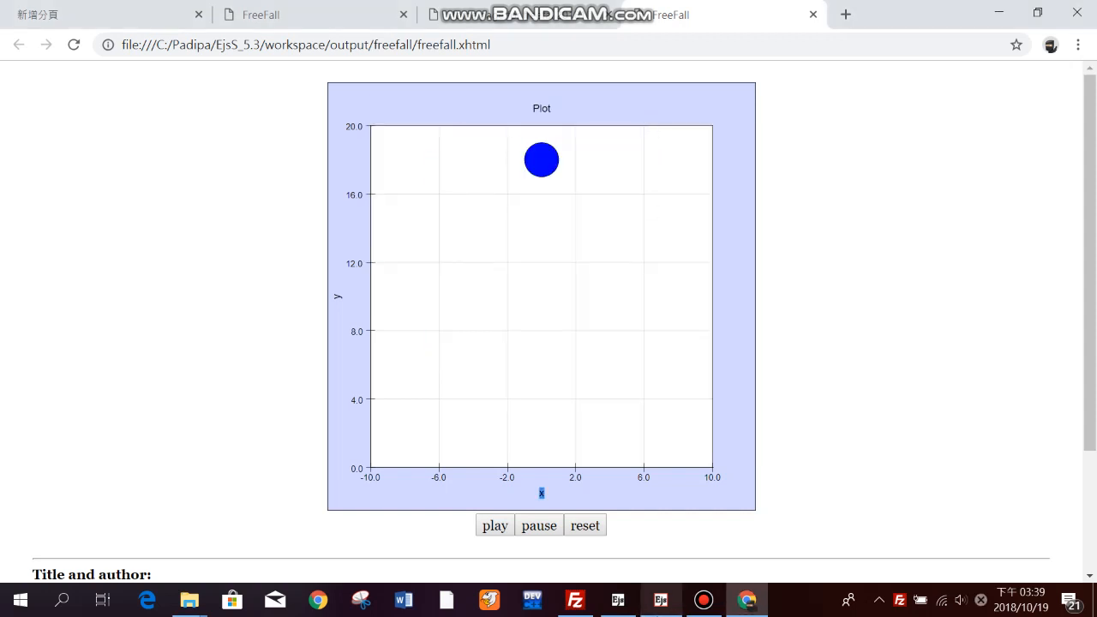
pyautogui.click(661, 600)
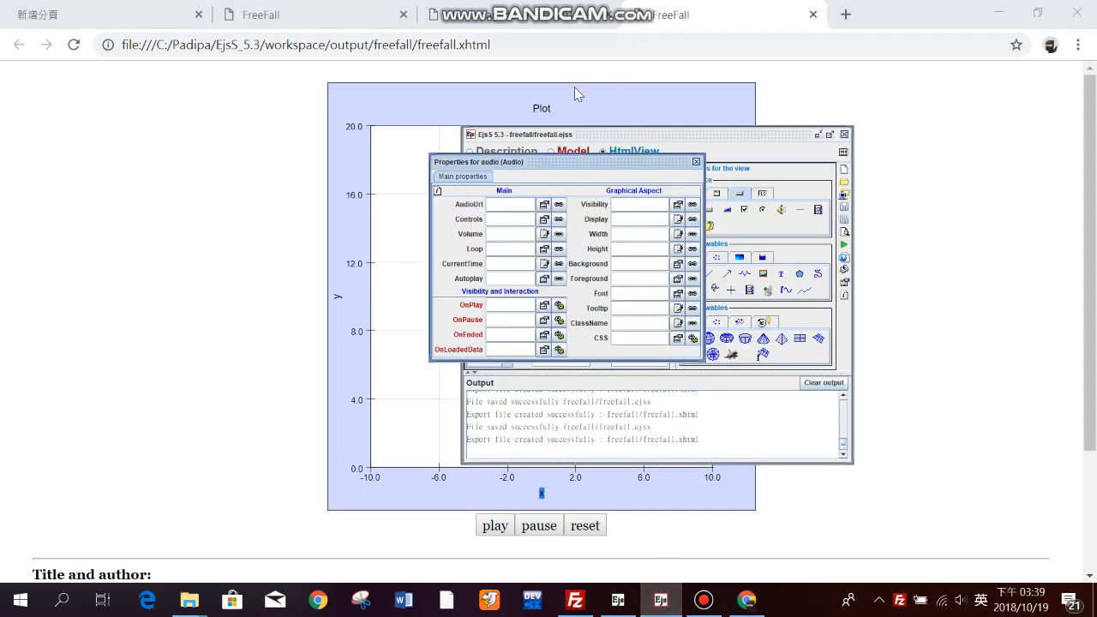
# In File Explorer, browse from the C: drive to the EjsS_5.3 workspace's source/freefall/sound folder to view its audio files, and put the window away
pyautogui.moveTo(189, 600)
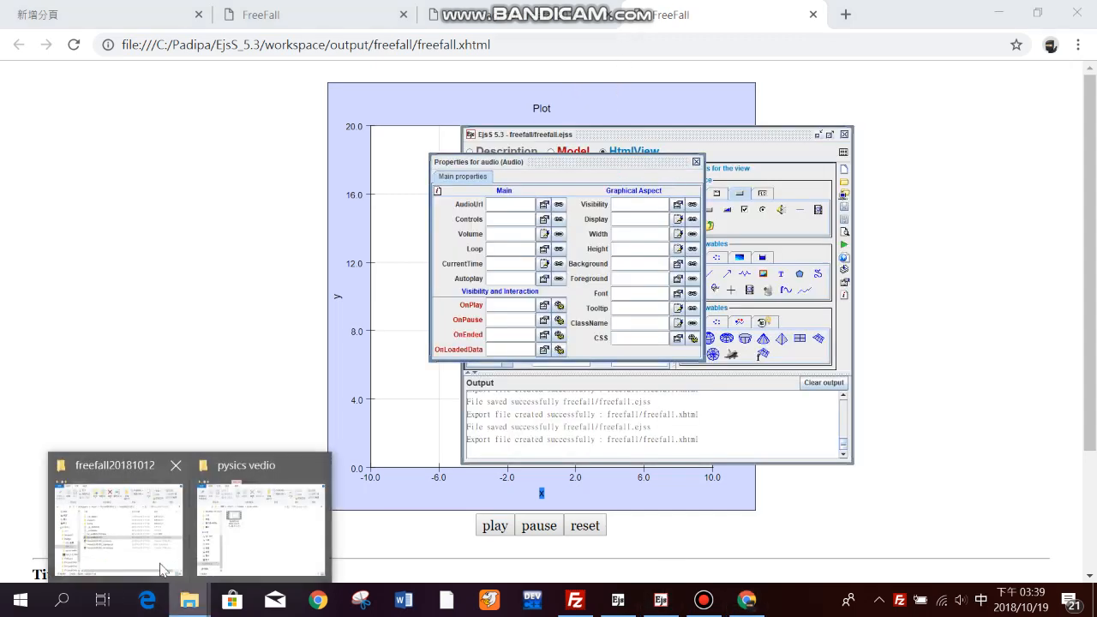
pyautogui.click(124, 560)
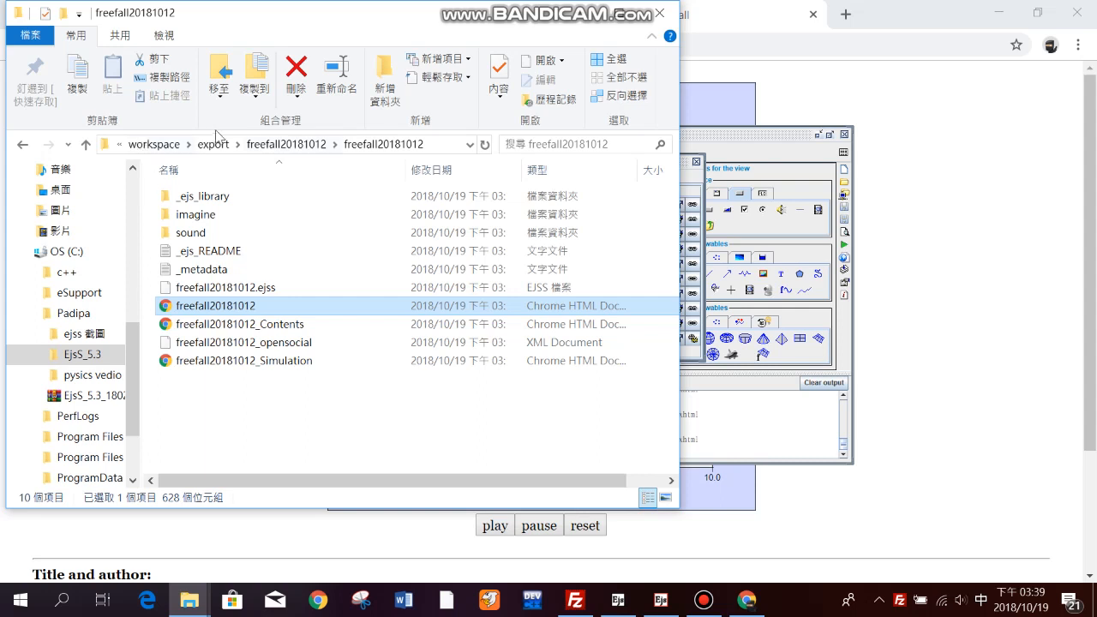
pyautogui.click(166, 146)
pyautogui.click(148, 144)
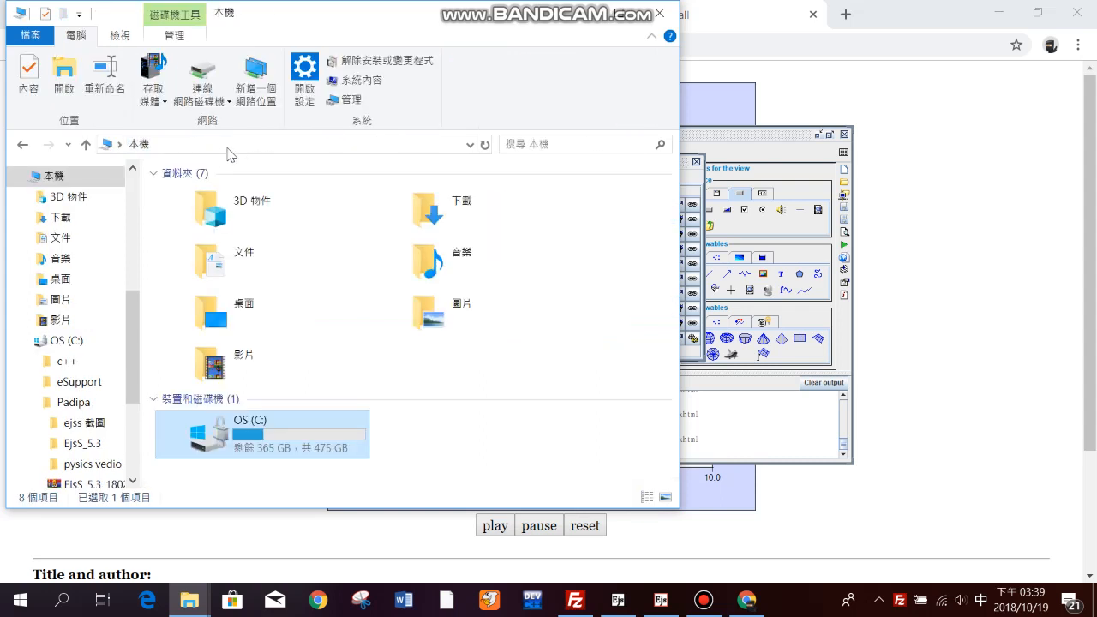
pyautogui.doubleClick(249, 448)
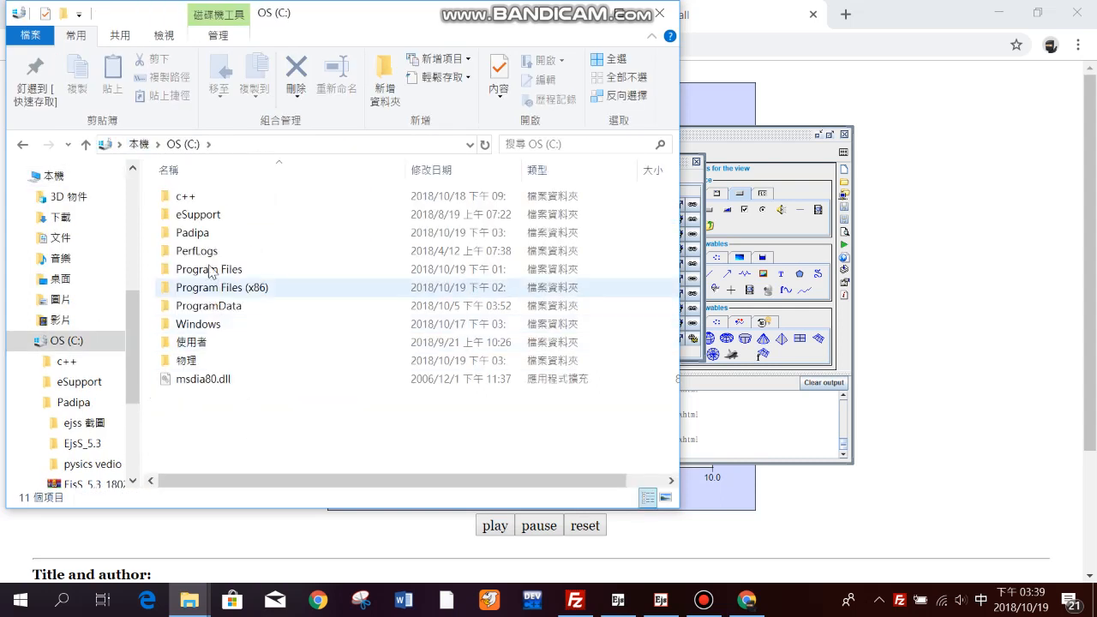
pyautogui.doubleClick(221, 233)
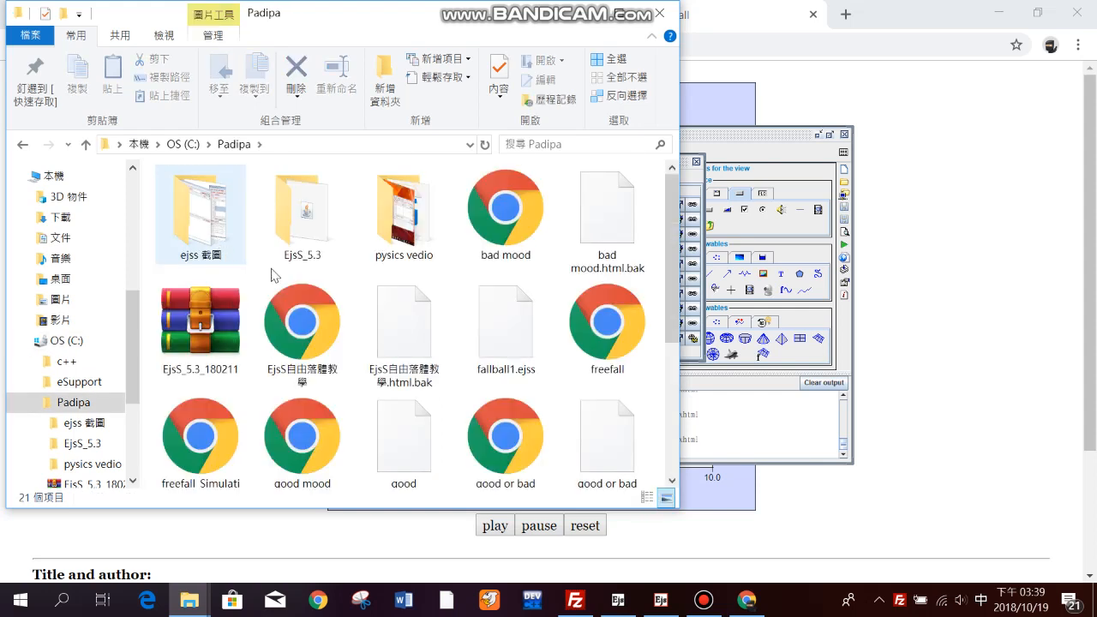
pyautogui.doubleClick(317, 240)
pyautogui.doubleClick(204, 236)
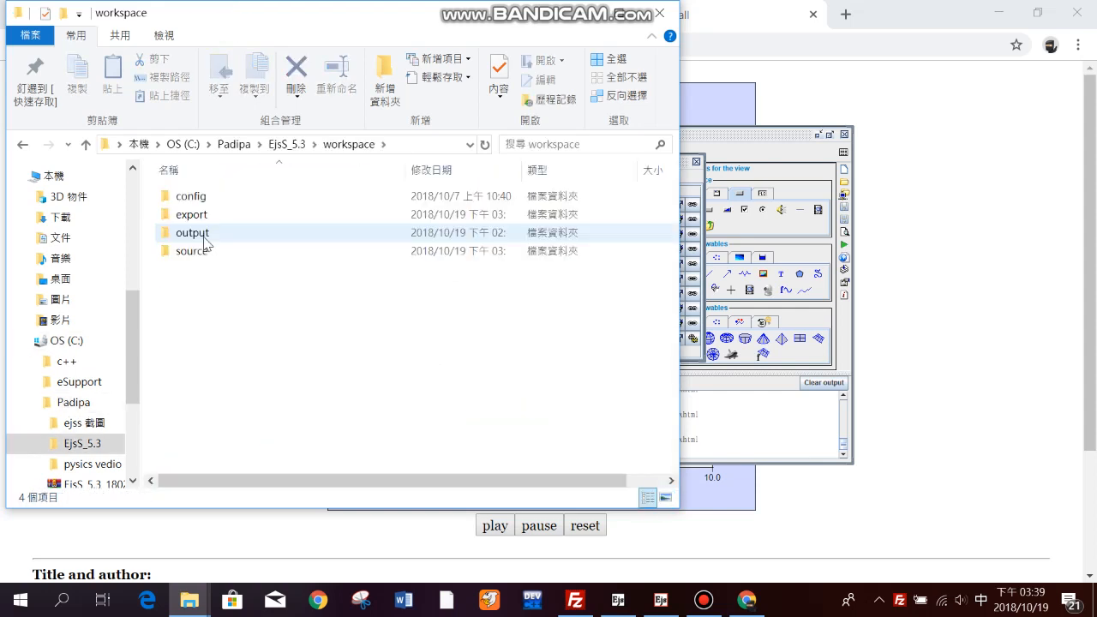
pyautogui.doubleClick(213, 253)
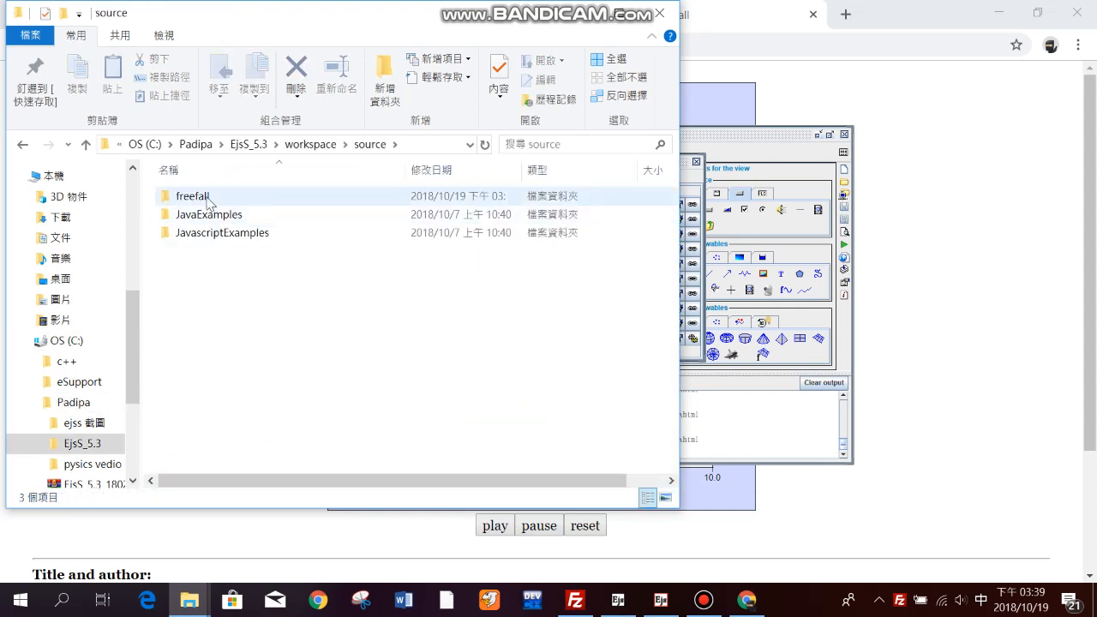
pyautogui.click(209, 199)
pyautogui.doubleClick(208, 197)
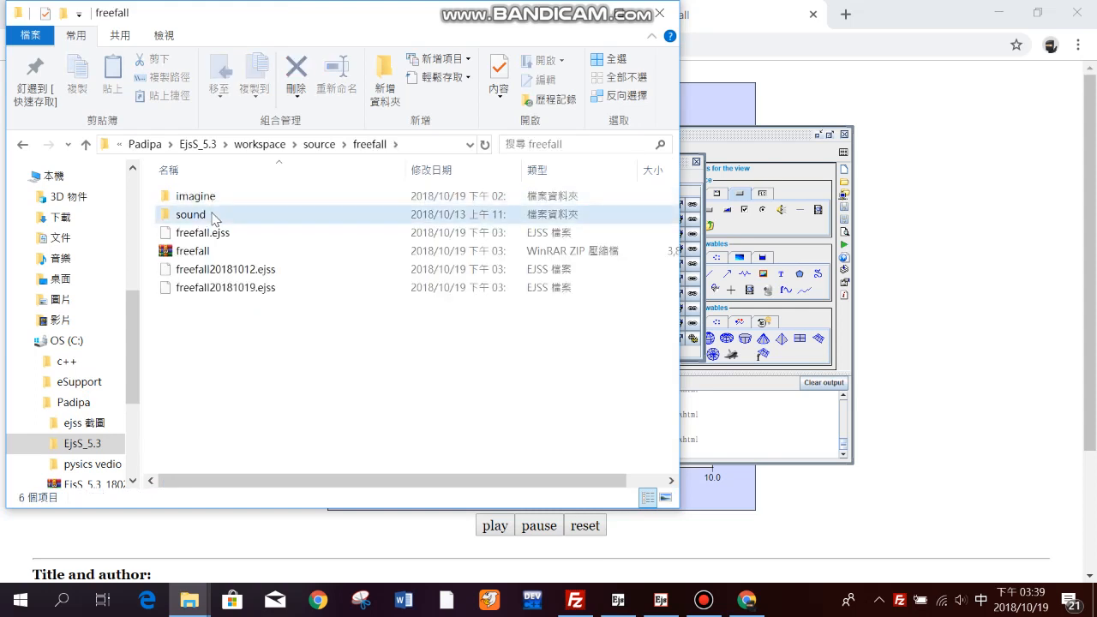
pyautogui.doubleClick(212, 217)
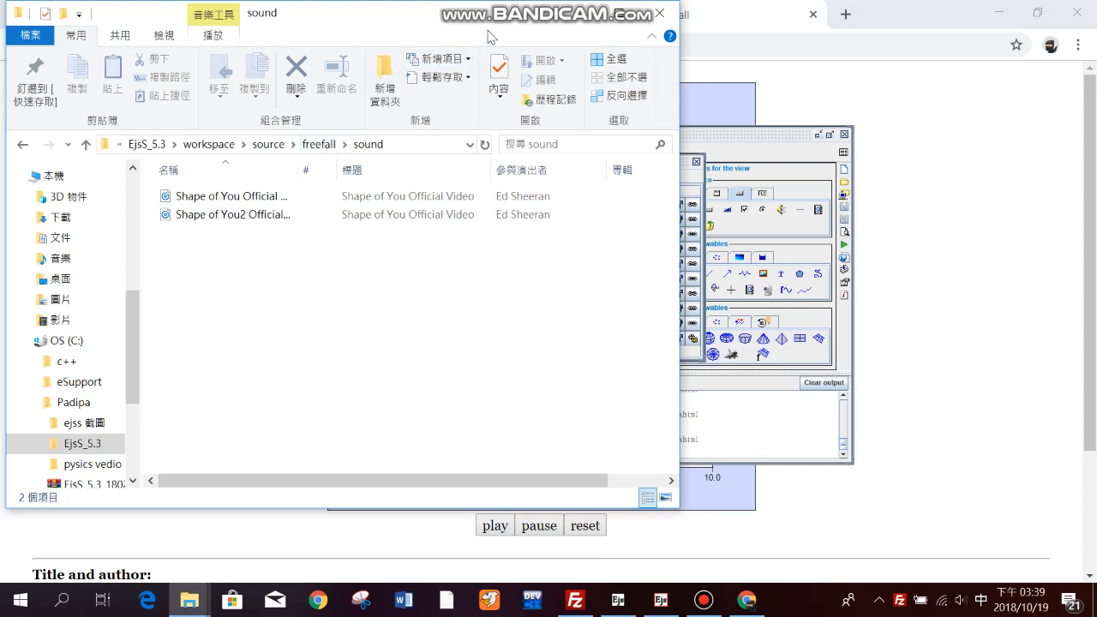
pyautogui.click(581, 13)
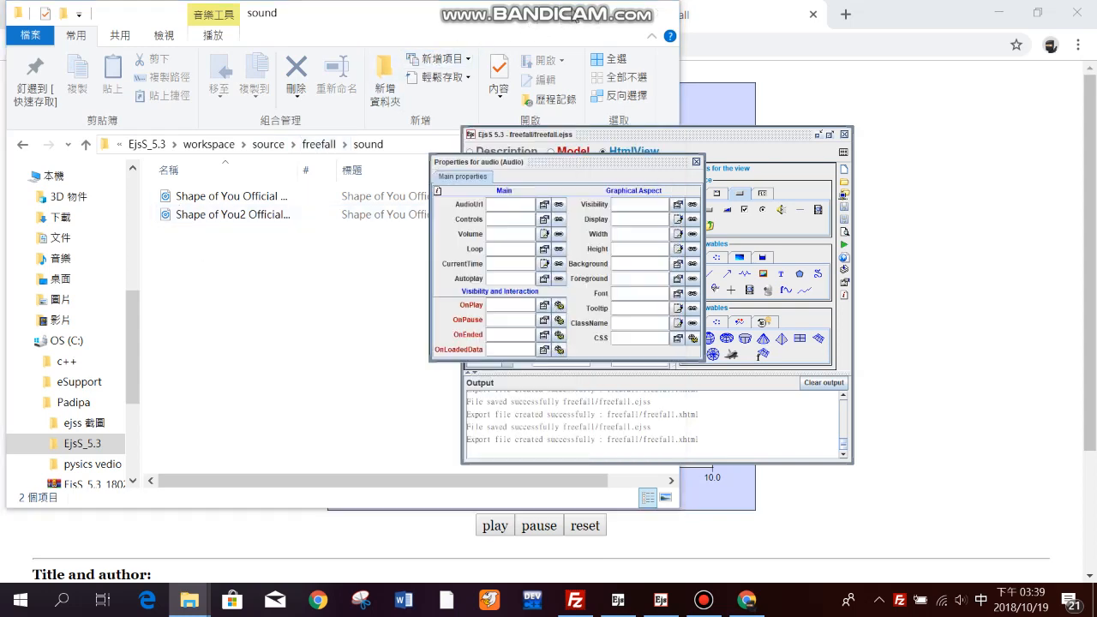
# Set the audio element's AudioUrl to Shape of You2 Official Video.mp3 from the sound folder and close its properties
pyautogui.click(544, 204)
pyautogui.doubleClick(386, 168)
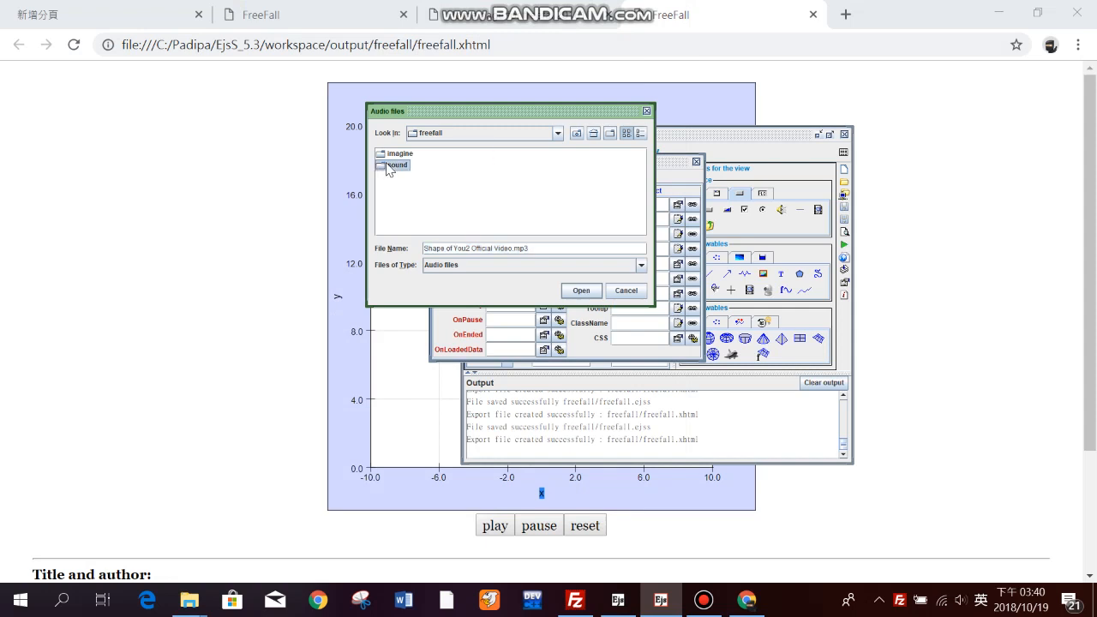
pyautogui.click(465, 167)
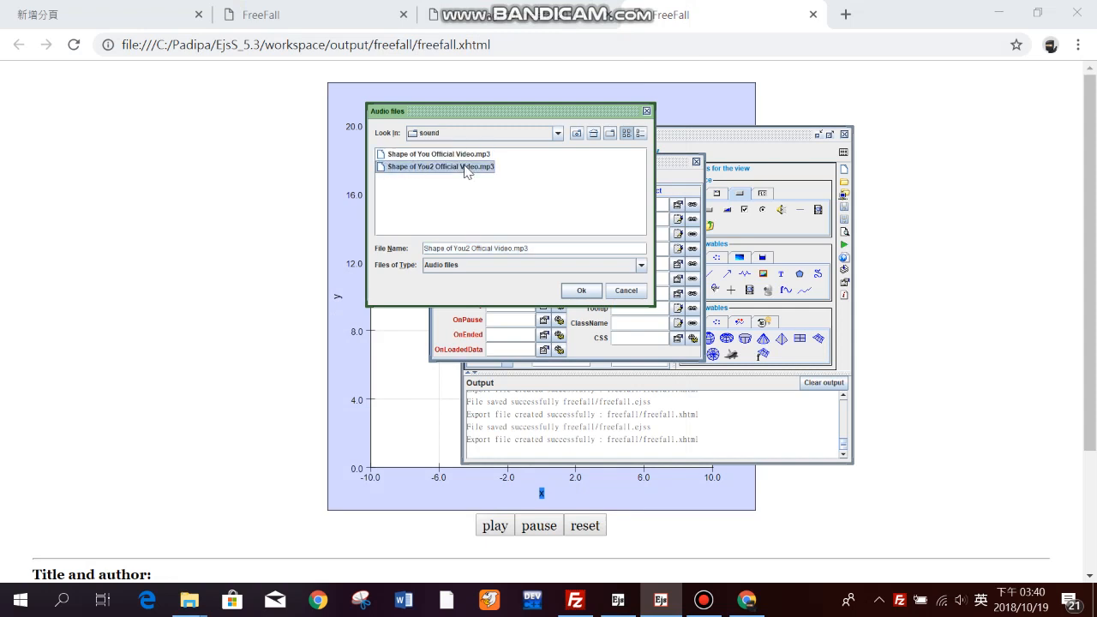
pyautogui.click(581, 291)
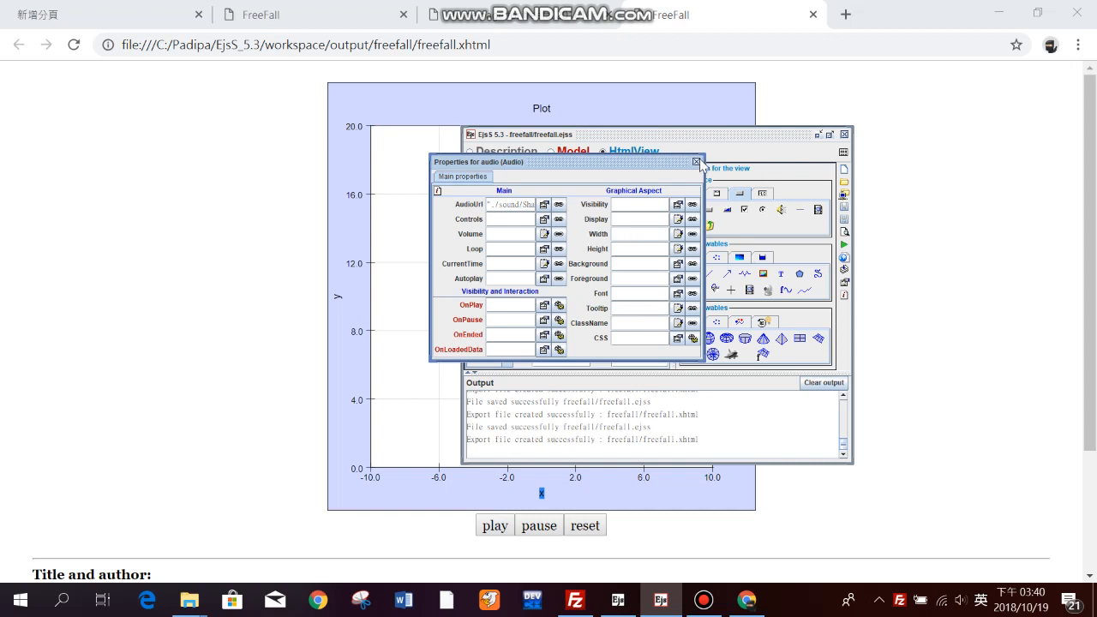
pyautogui.click(696, 162)
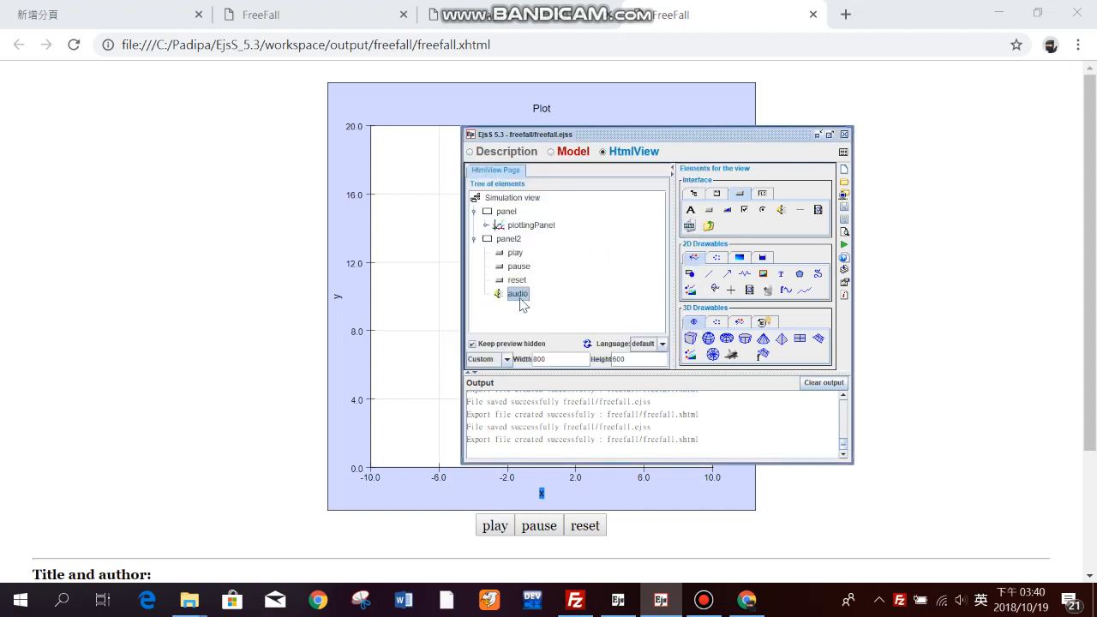
# Add the line _view.audio.play(); to the action code of the zero-crossing event on the model's Evolution page
pyautogui.click(562, 157)
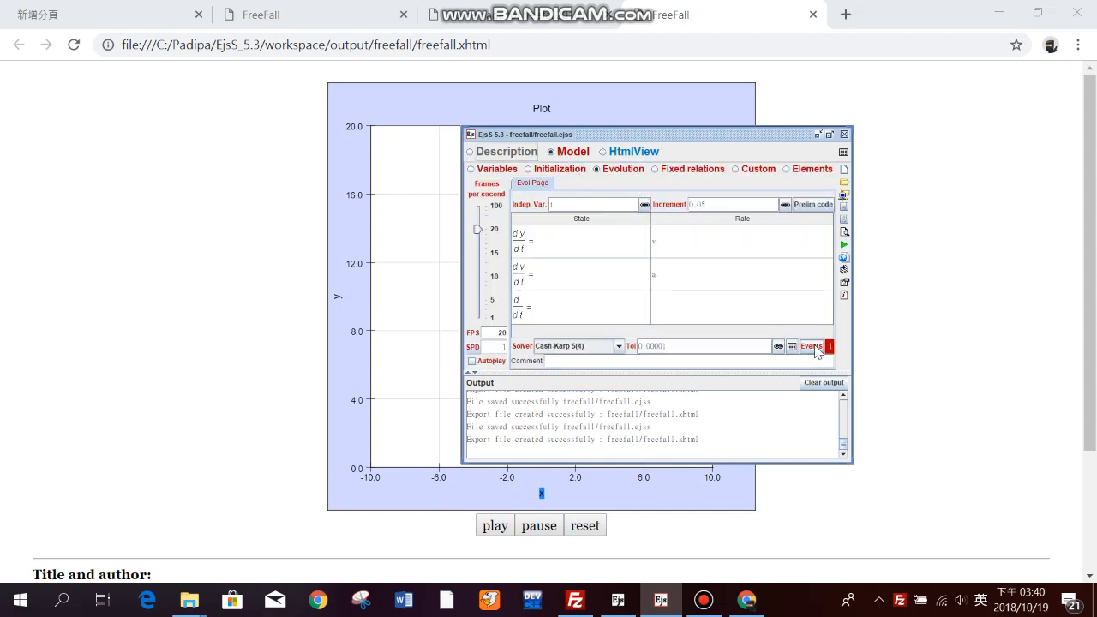
pyautogui.click(812, 347)
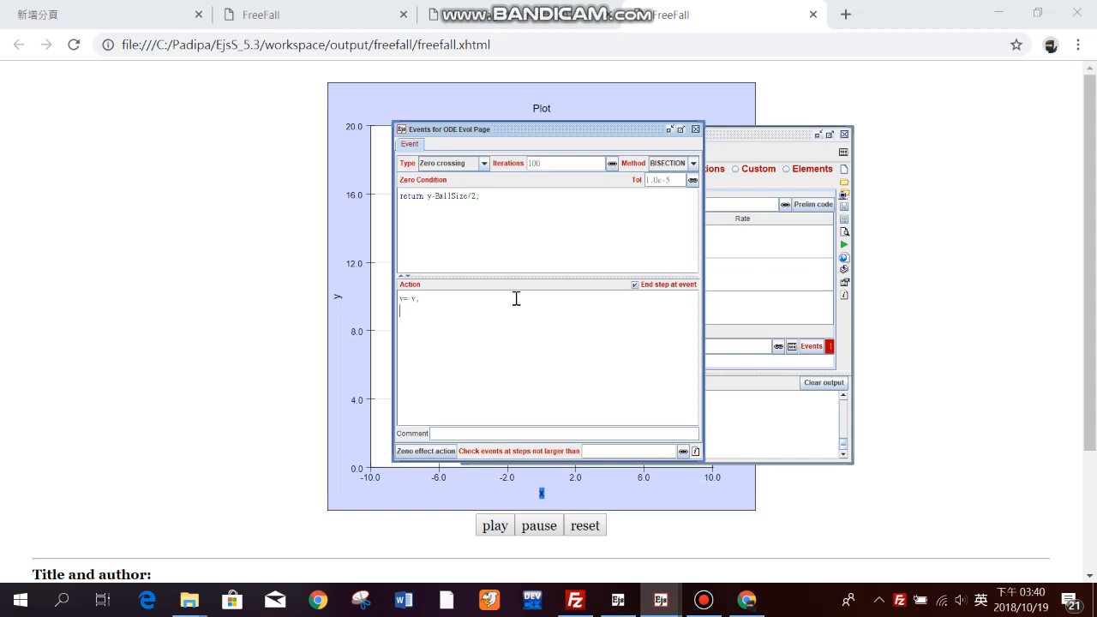
pyautogui.press('Return')
pyautogui.write('_view.audio.play();')
pyautogui.click(269, 255)
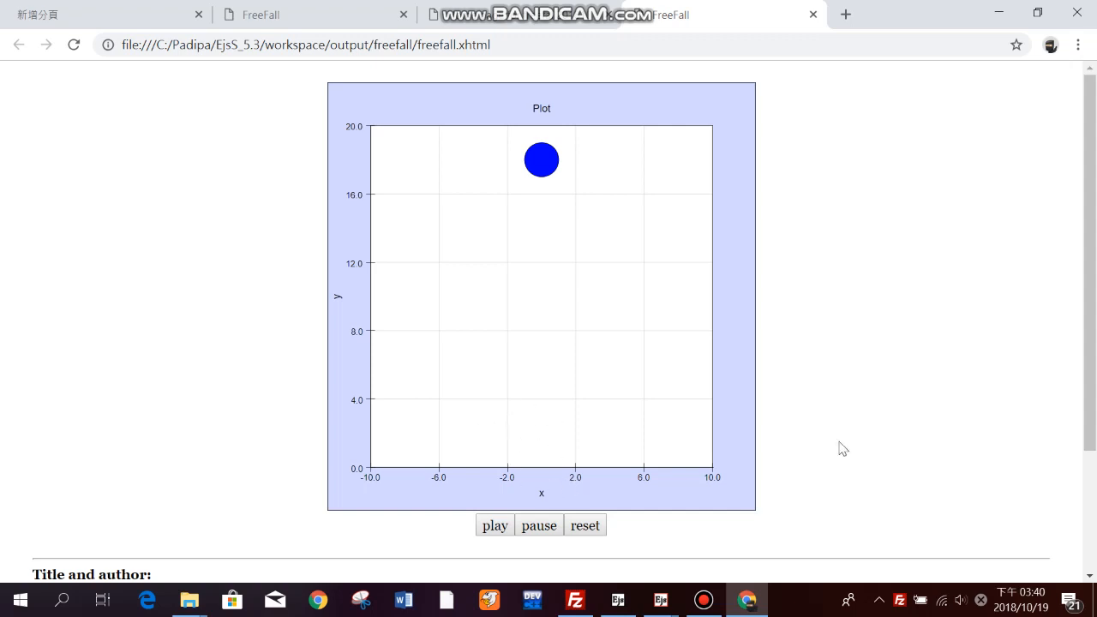
# Return to EjsS, run the simulation again, and play and reset it in the browser to check the bounce sound
pyautogui.moveTo(756, 610)
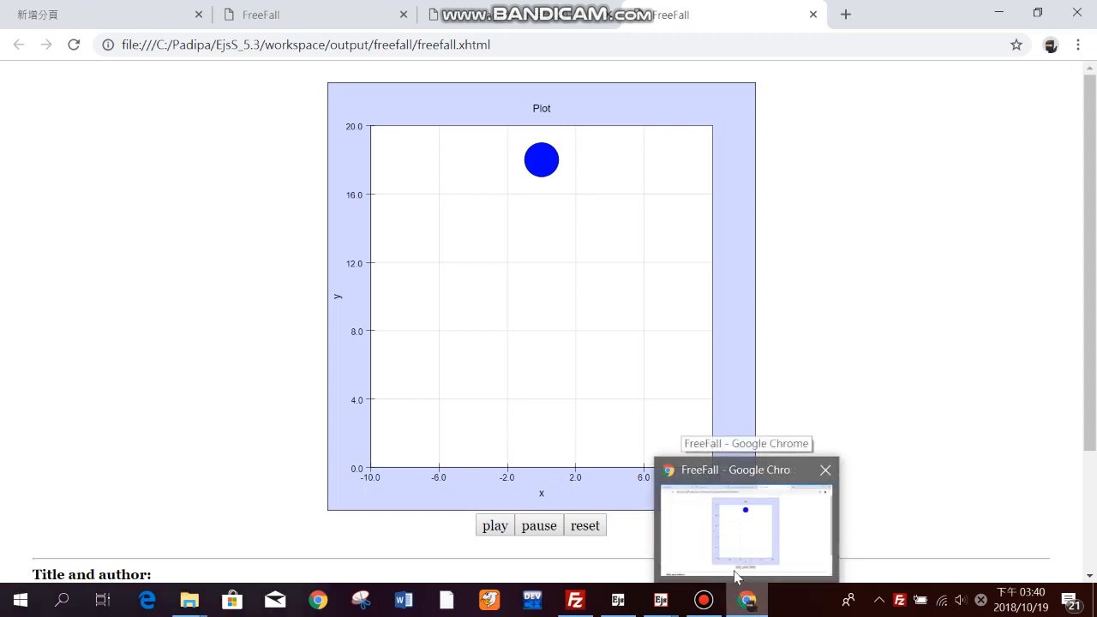
pyautogui.moveTo(672, 608)
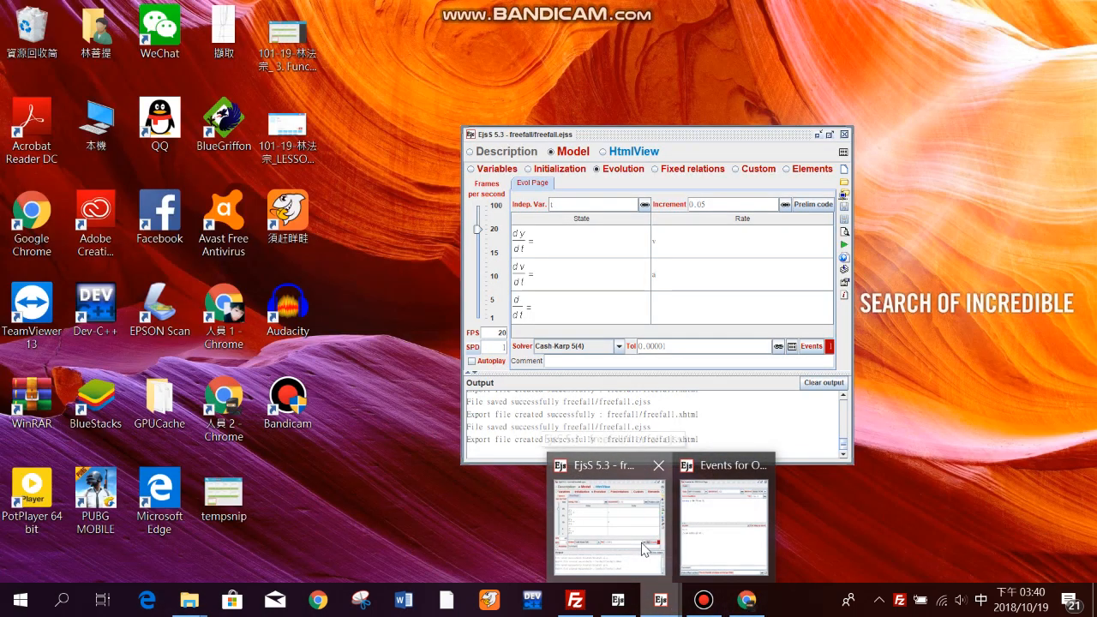
pyautogui.click(644, 548)
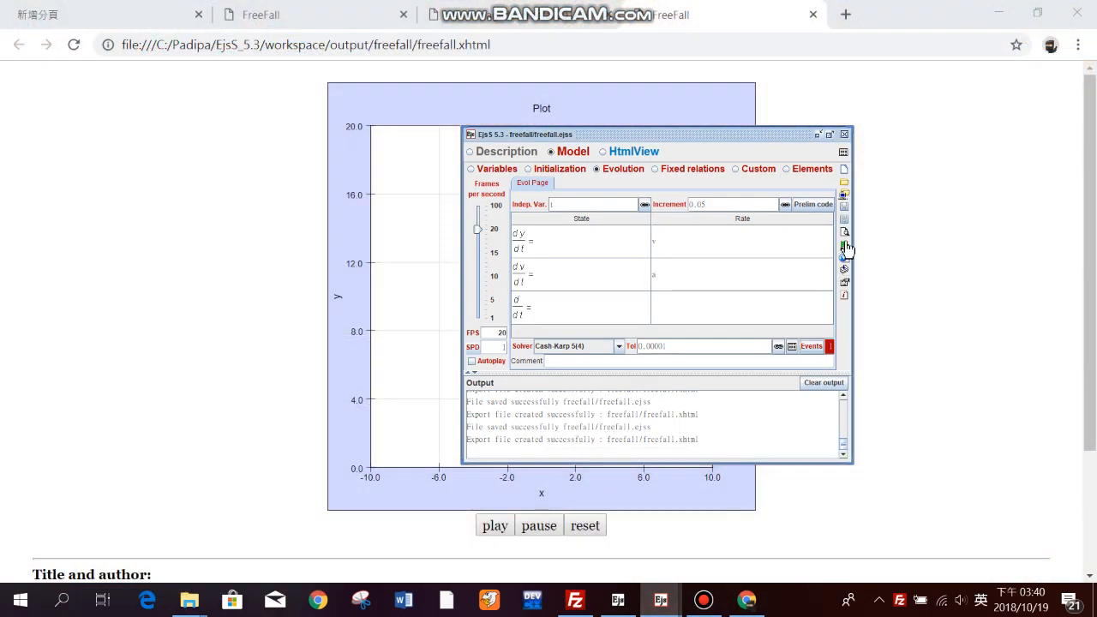
pyautogui.click(845, 244)
pyautogui.click(507, 533)
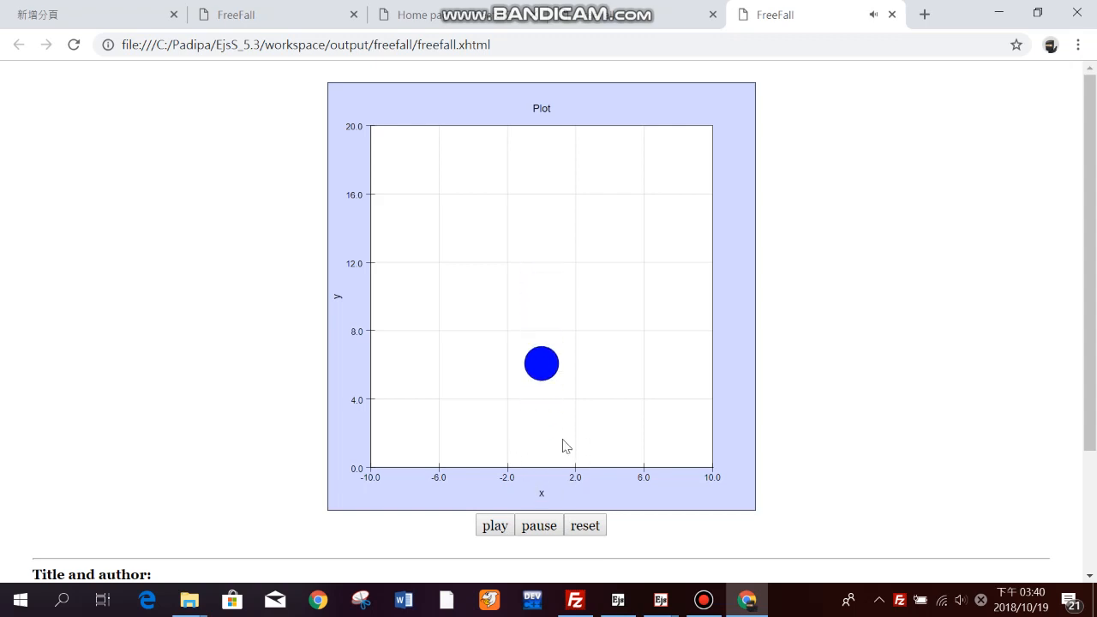
pyautogui.click(588, 532)
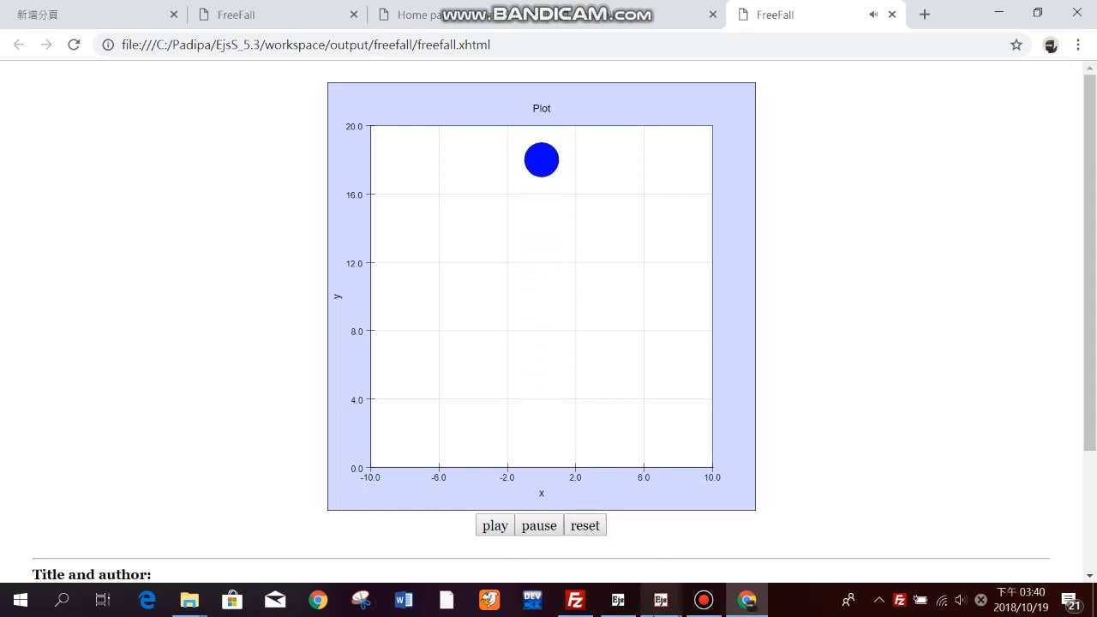
# Return to EjsS and view the Save dialog for the simulation file, closing it without saving
pyautogui.moveTo(673, 610)
pyautogui.click(639, 551)
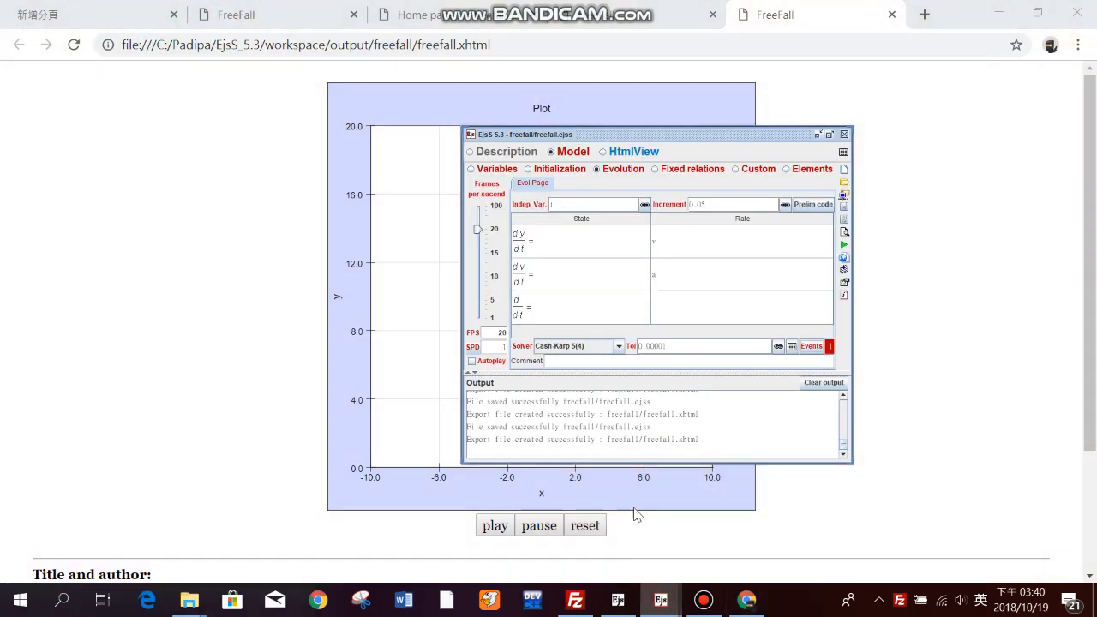
pyautogui.click(845, 219)
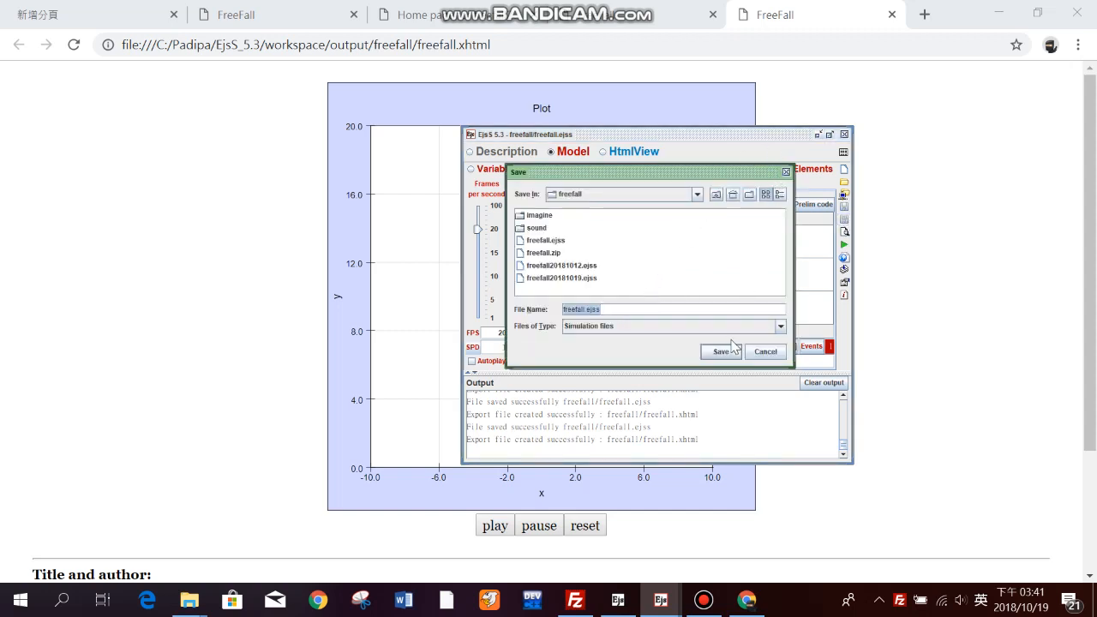
pyautogui.click(786, 172)
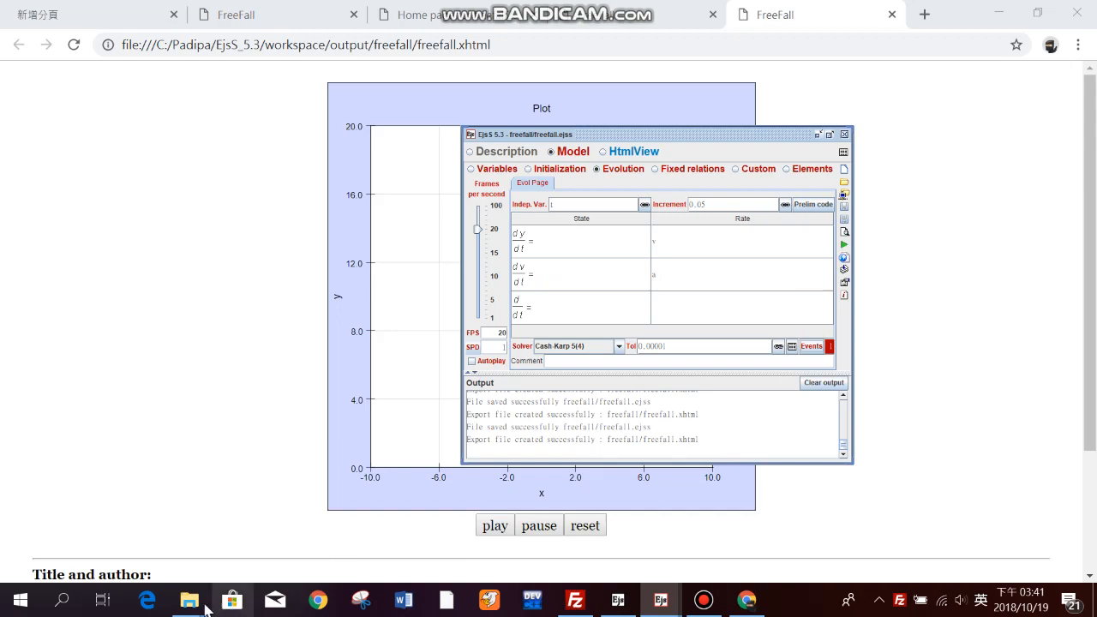
# Switch to File Explorer and view the simulation's files in the EjsS_5.3 workspace\source\freefall folder, then return to EjsS
pyautogui.moveTo(190, 600)
pyautogui.moveTo(259, 536)
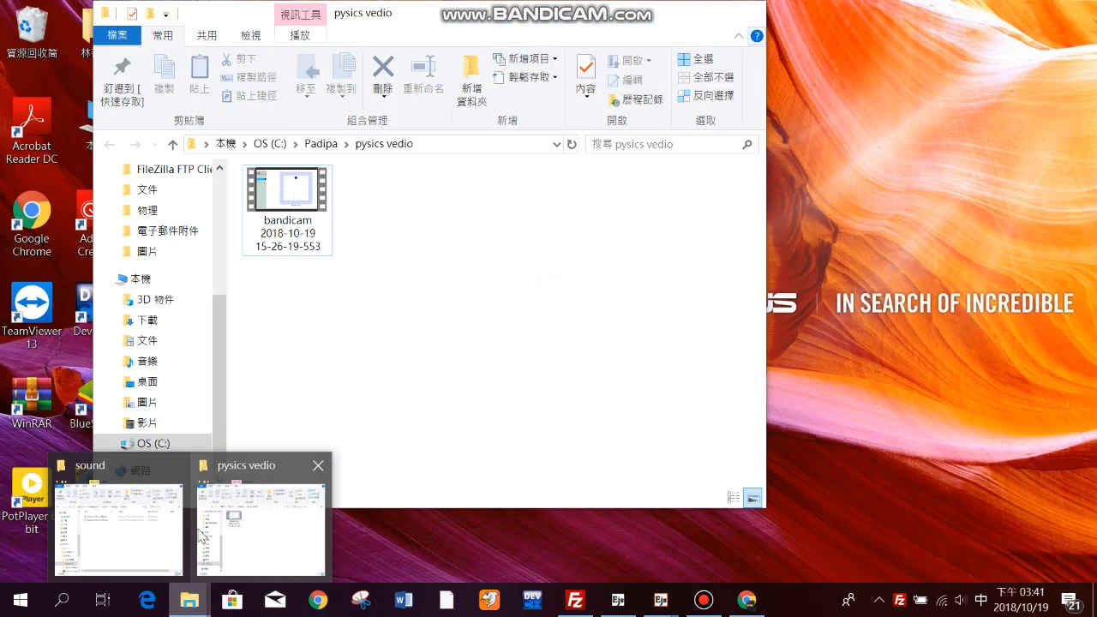
pyautogui.click(152, 523)
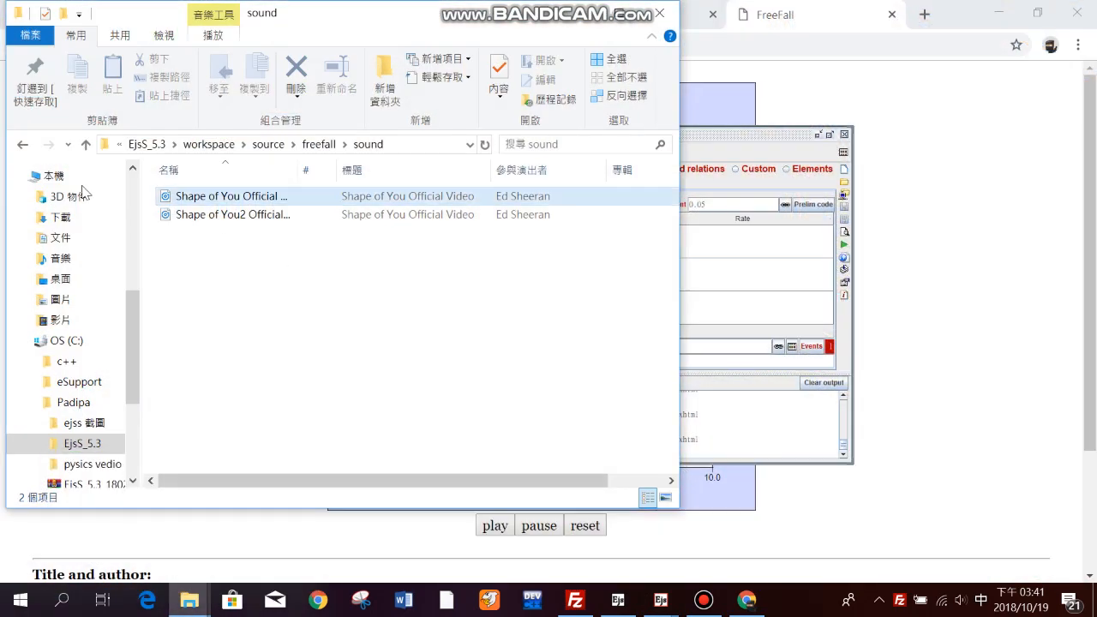
pyautogui.click(153, 146)
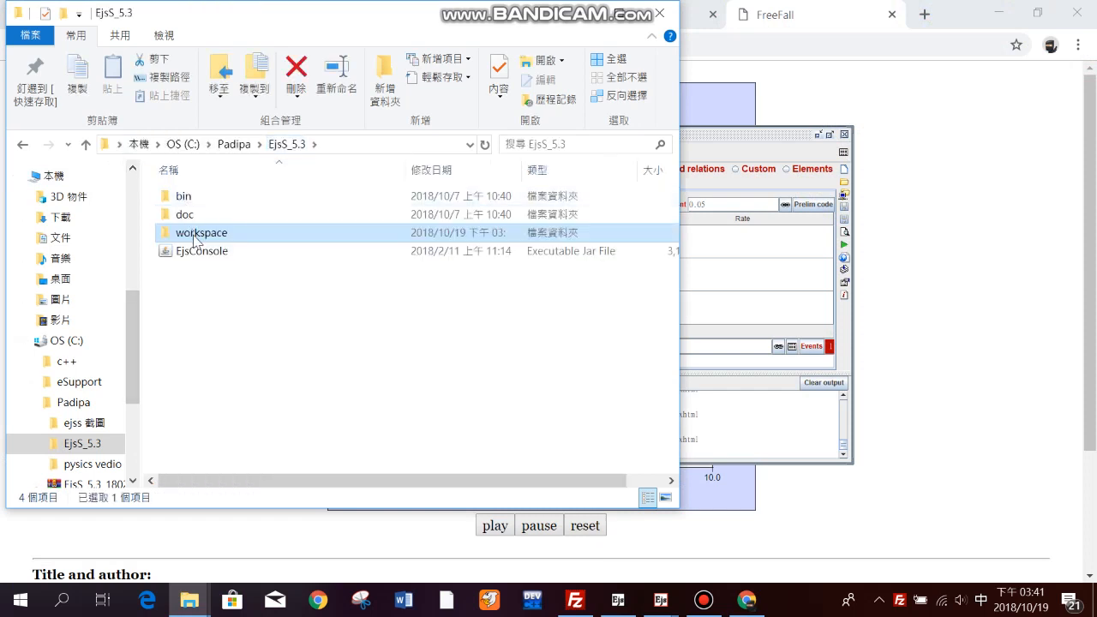
pyautogui.doubleClick(194, 235)
pyautogui.doubleClick(195, 251)
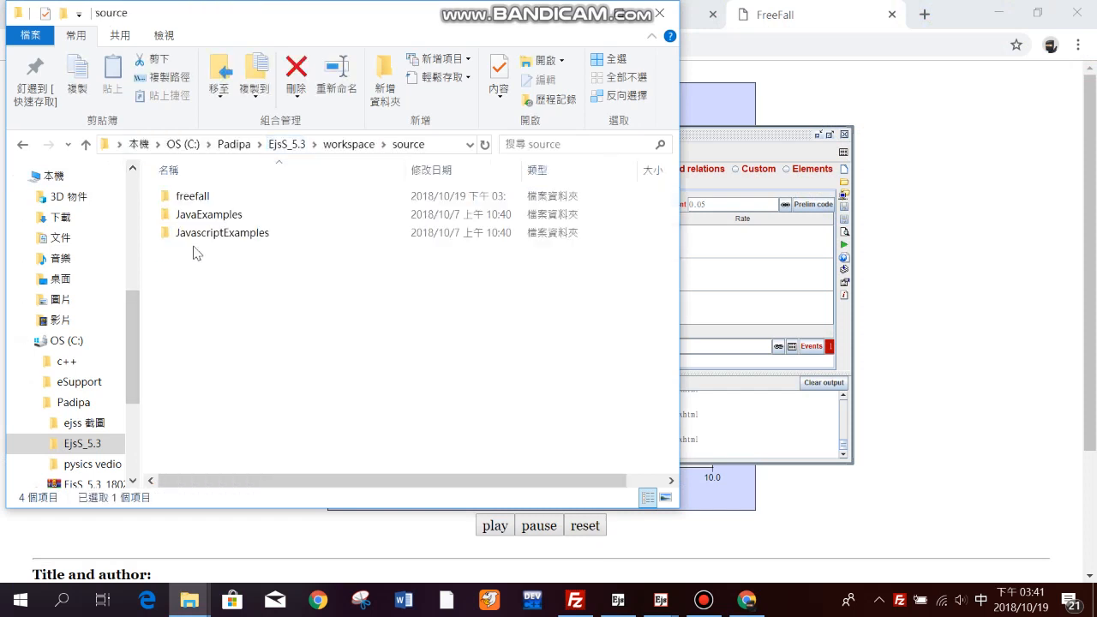
pyautogui.doubleClick(216, 201)
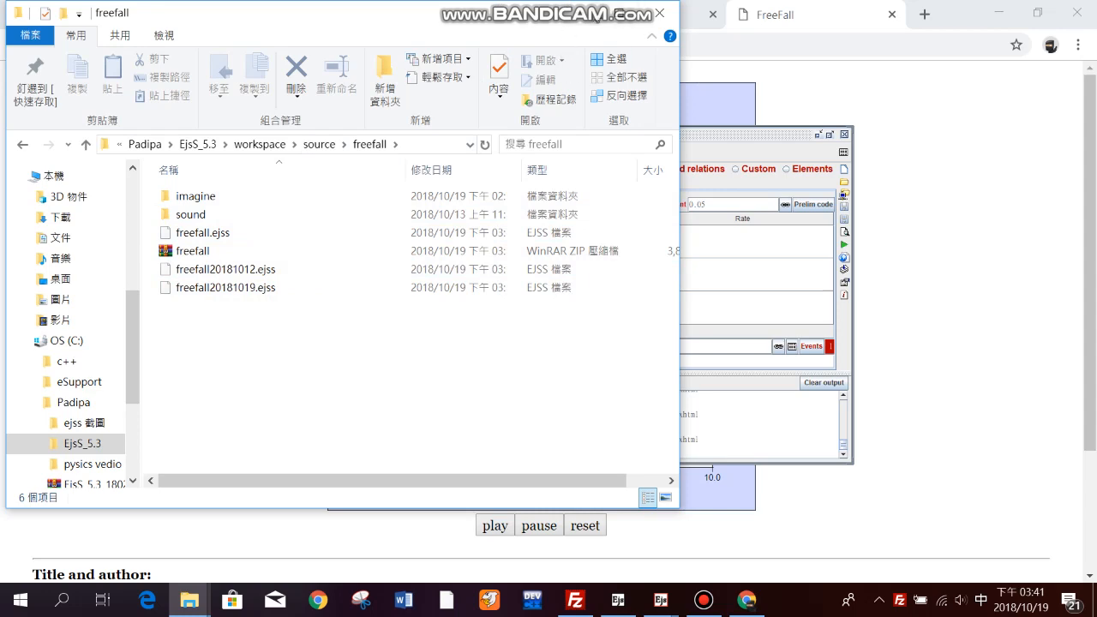
pyautogui.click(619, 13)
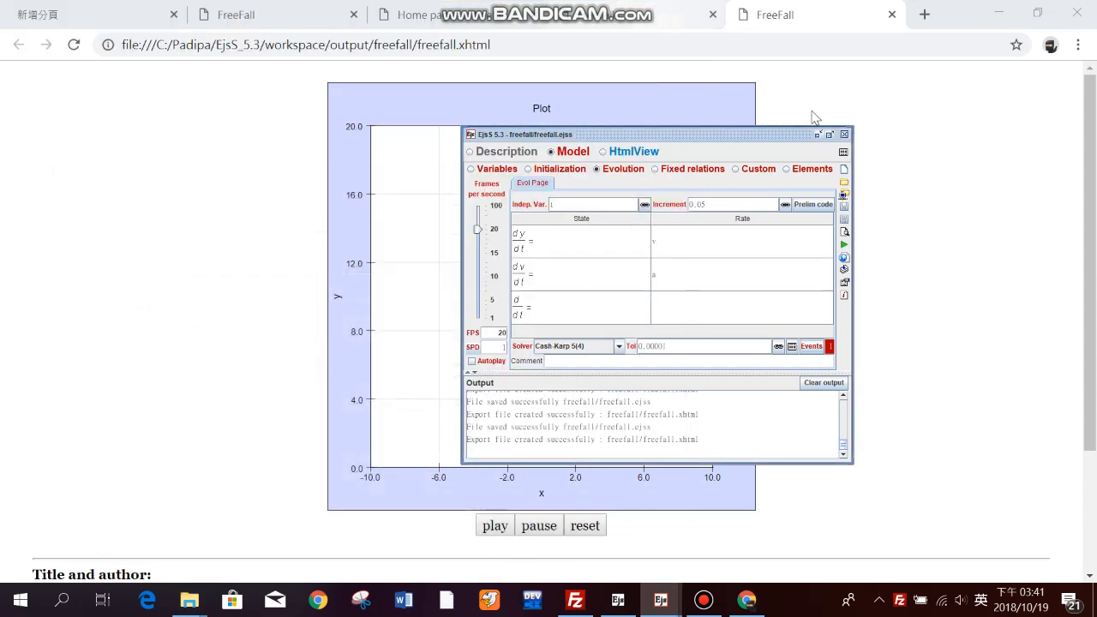
# View the Save dialog for packaging the simulation as ejss_model_freefall.zip in the export folder, closing it without saving
pyautogui.click(844, 271)
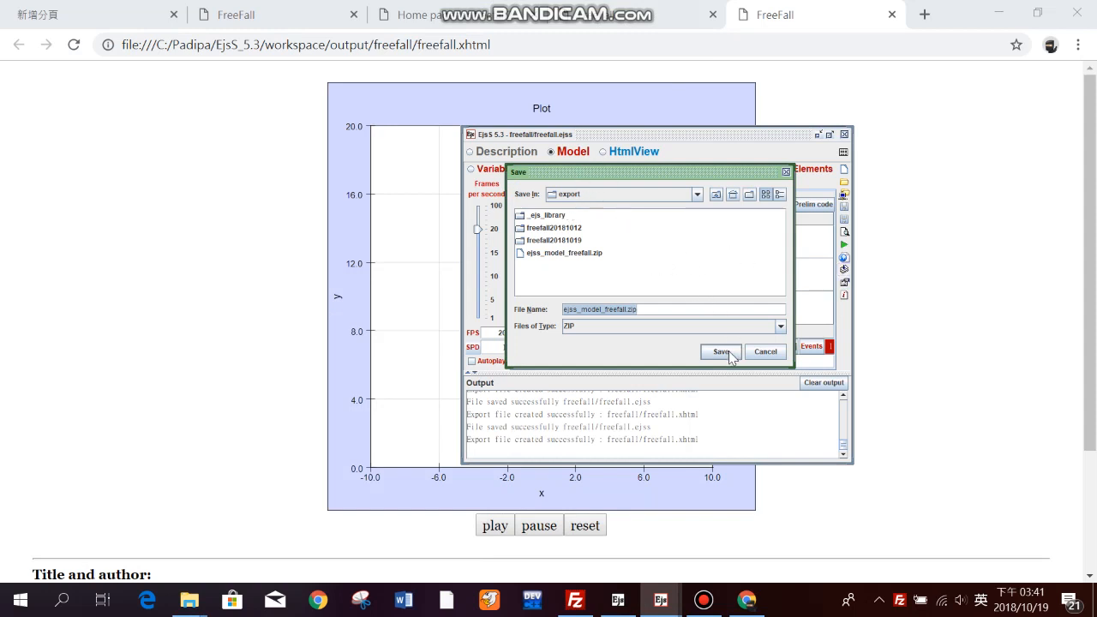
pyautogui.click(786, 173)
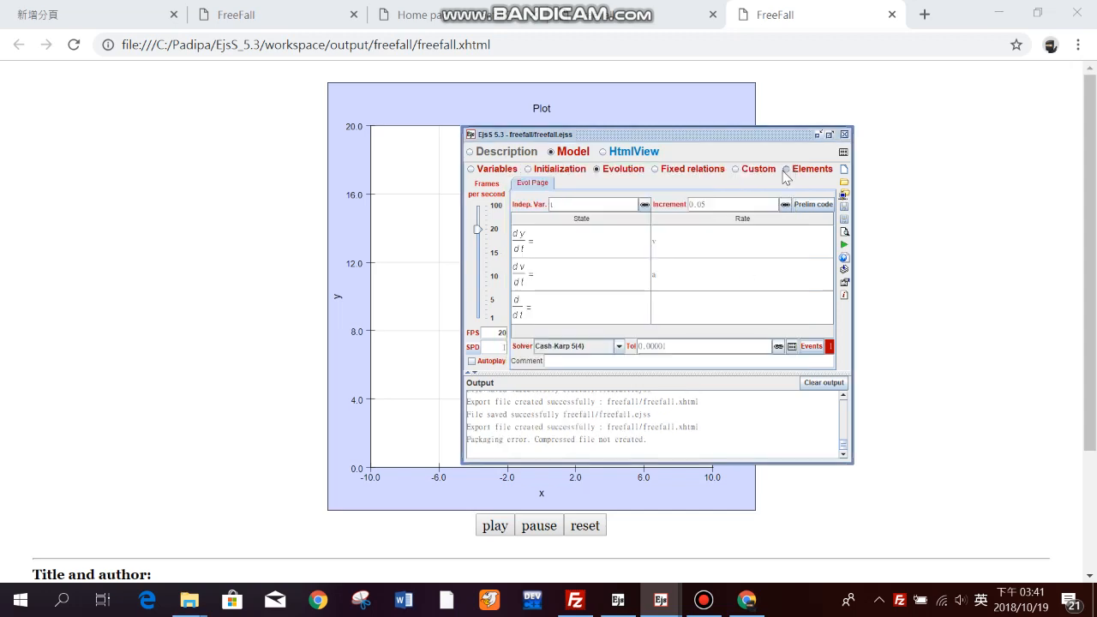
# Switch to File Explorer and open the freefall20181012 folder inside the workspace's export folder
pyautogui.moveTo(206, 604)
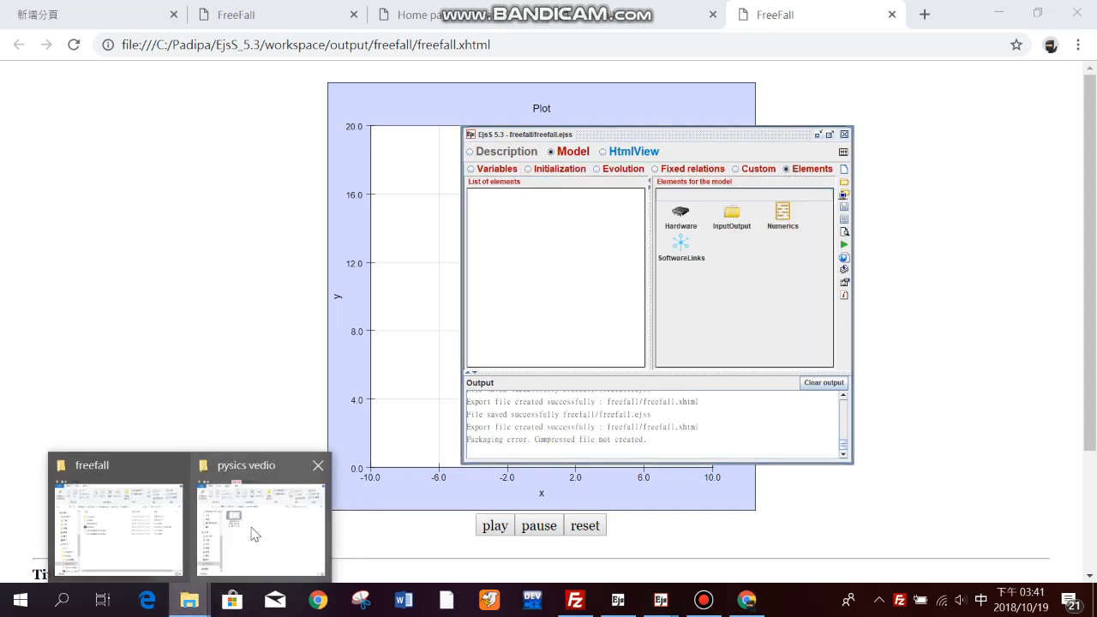
pyautogui.click(151, 540)
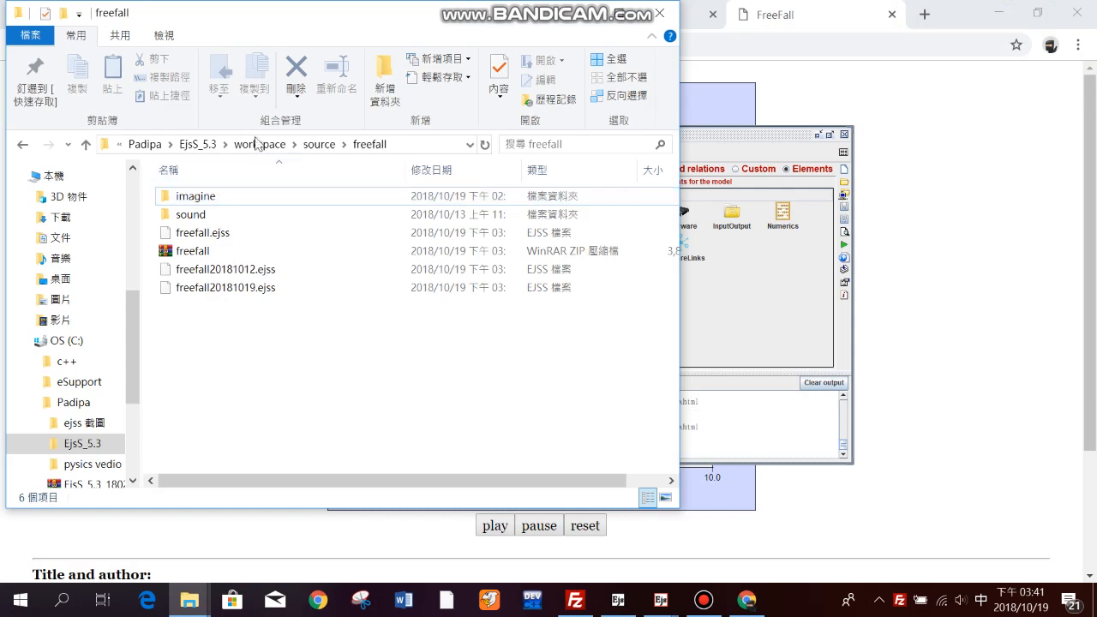
pyautogui.click(260, 144)
pyautogui.doubleClick(216, 215)
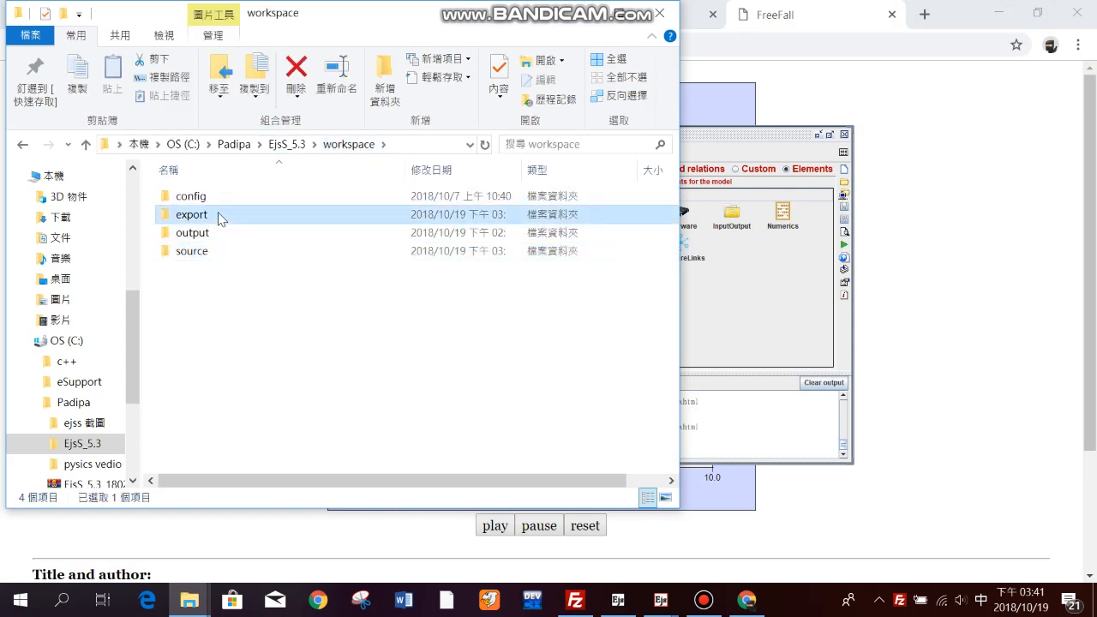
pyautogui.doubleClick(324, 243)
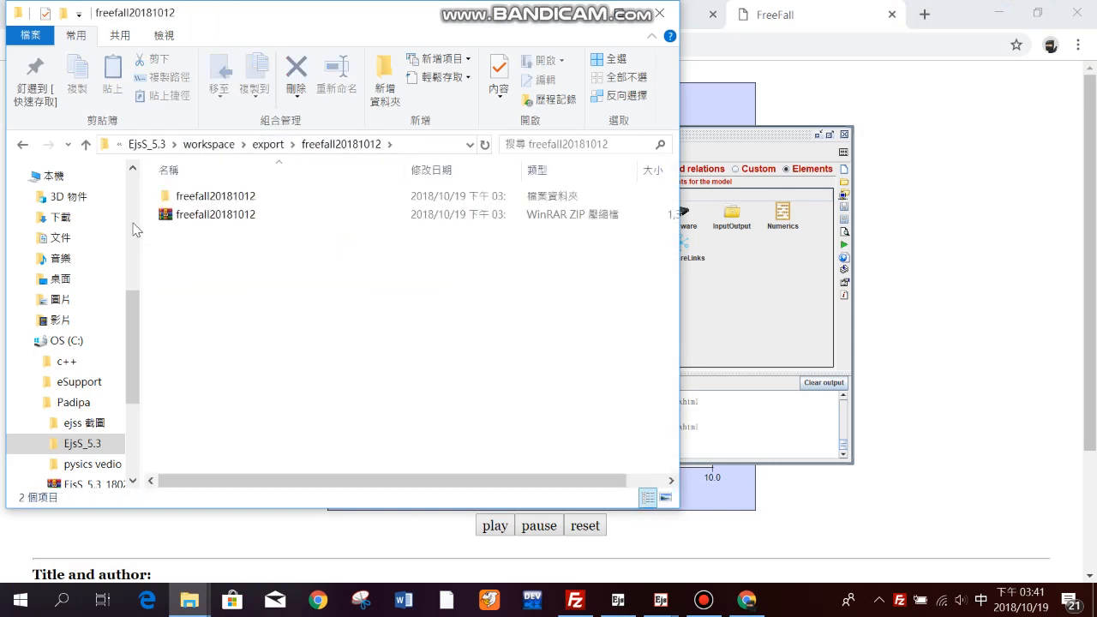
# View the extraction options of the freefall20181012 ZIP, then open the freefall20181012 home page from the extracted folder in Chrome
pyautogui.rightClick(254, 210)
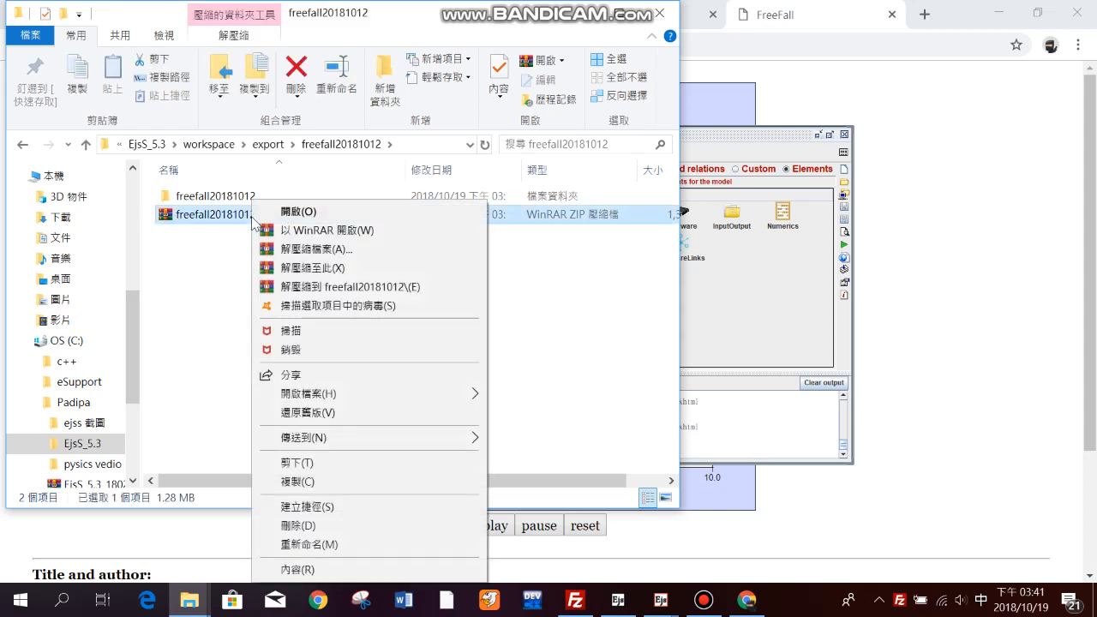
pyautogui.click(184, 199)
pyautogui.doubleClick(183, 199)
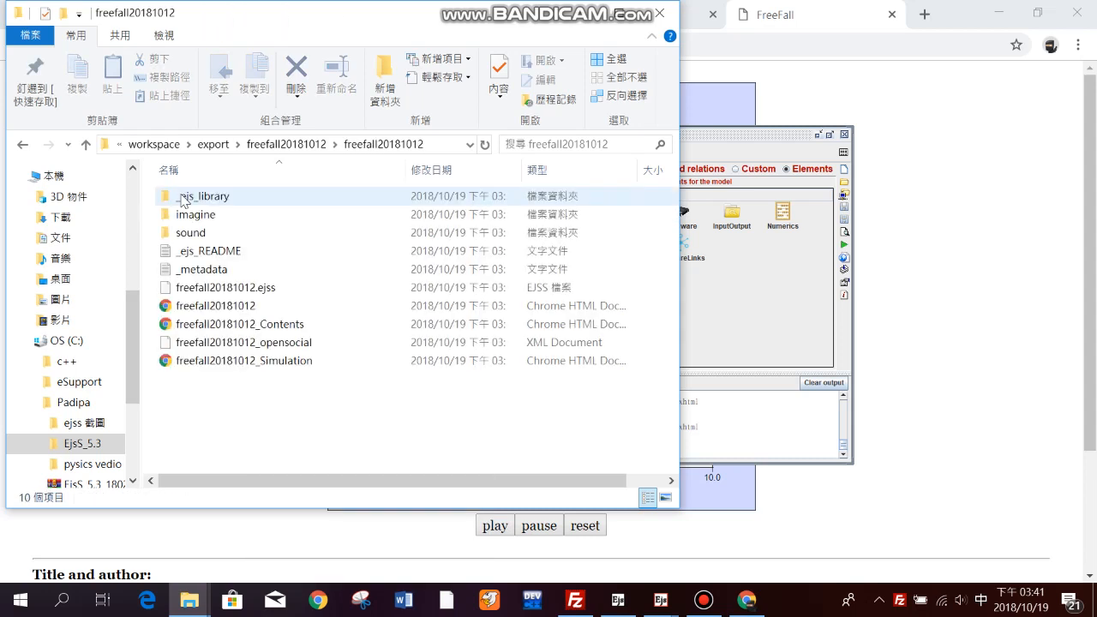
pyautogui.doubleClick(206, 308)
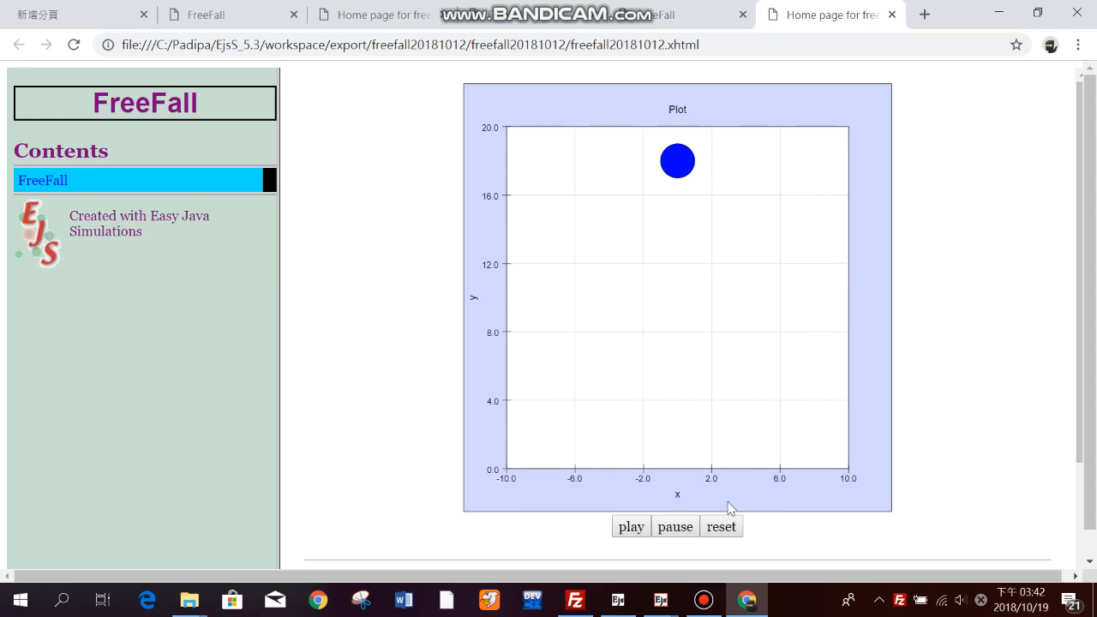
pyautogui.click(704, 599)
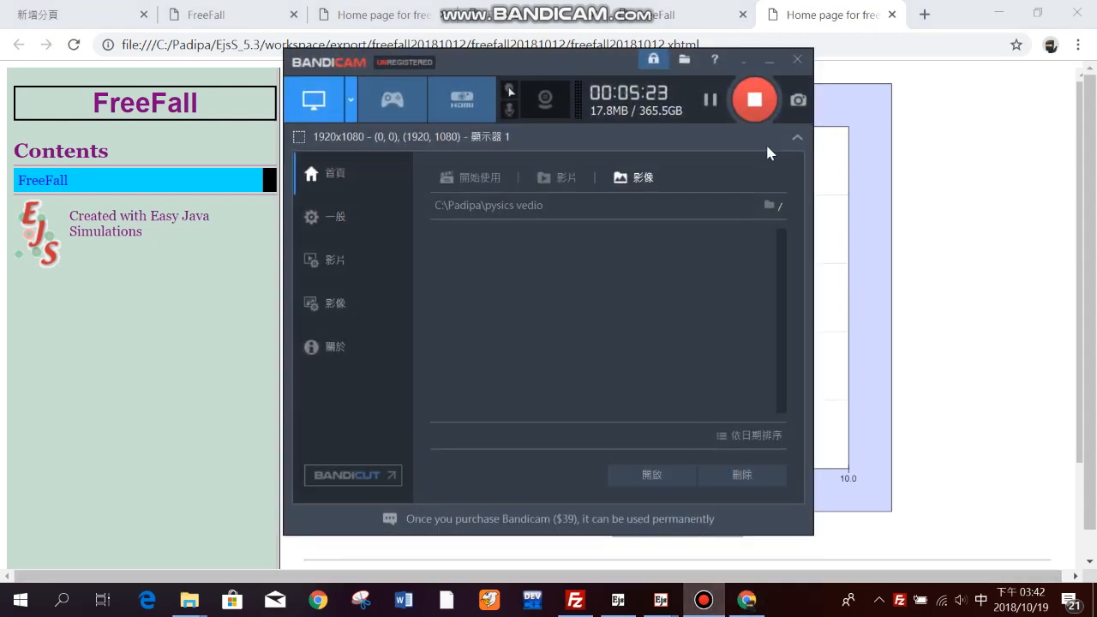